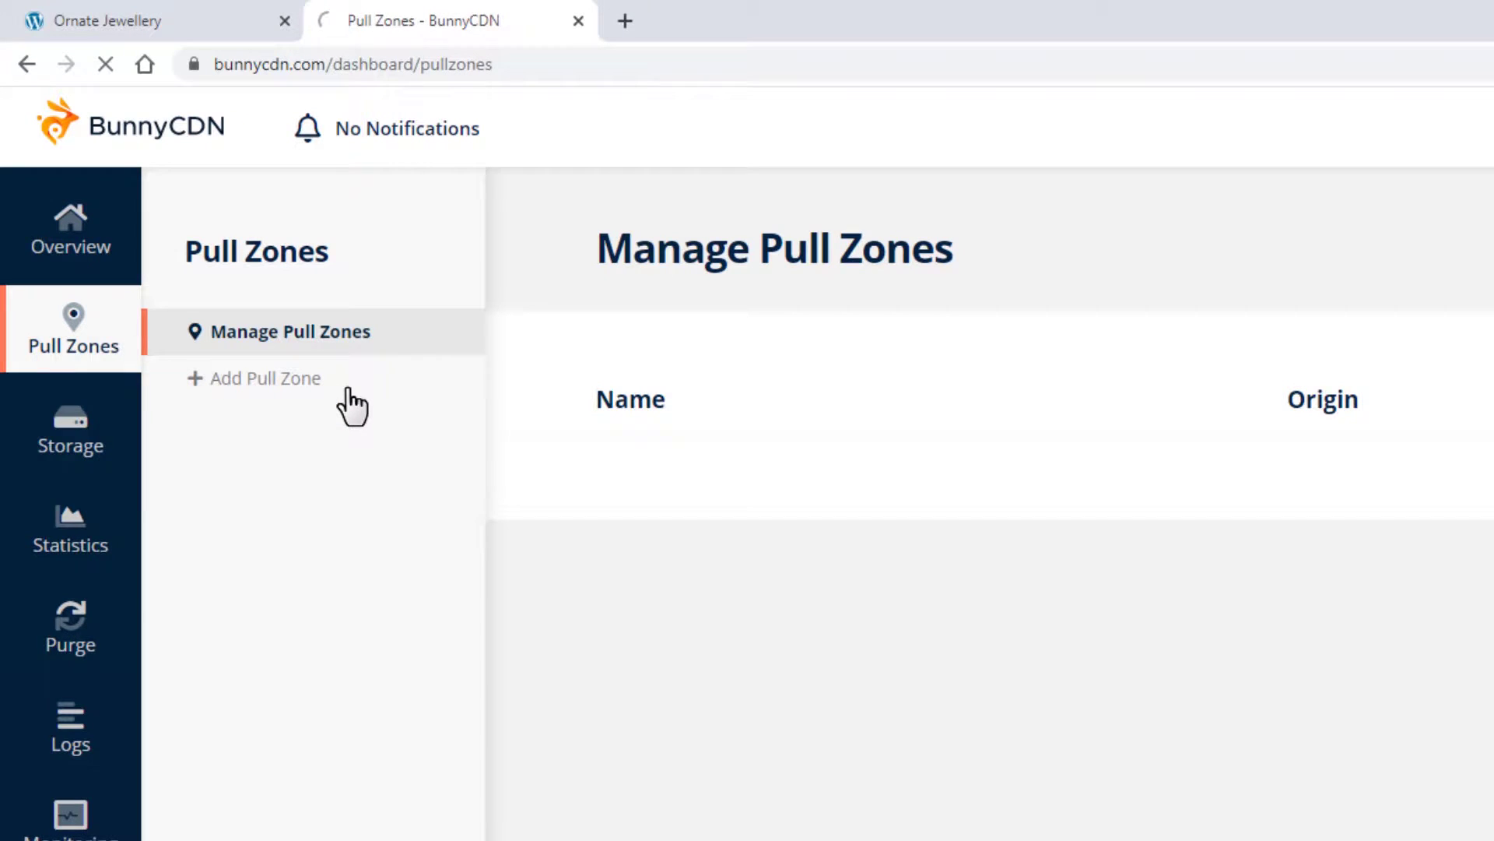
{"action": "left_click", "coordinate": [314, 381]}
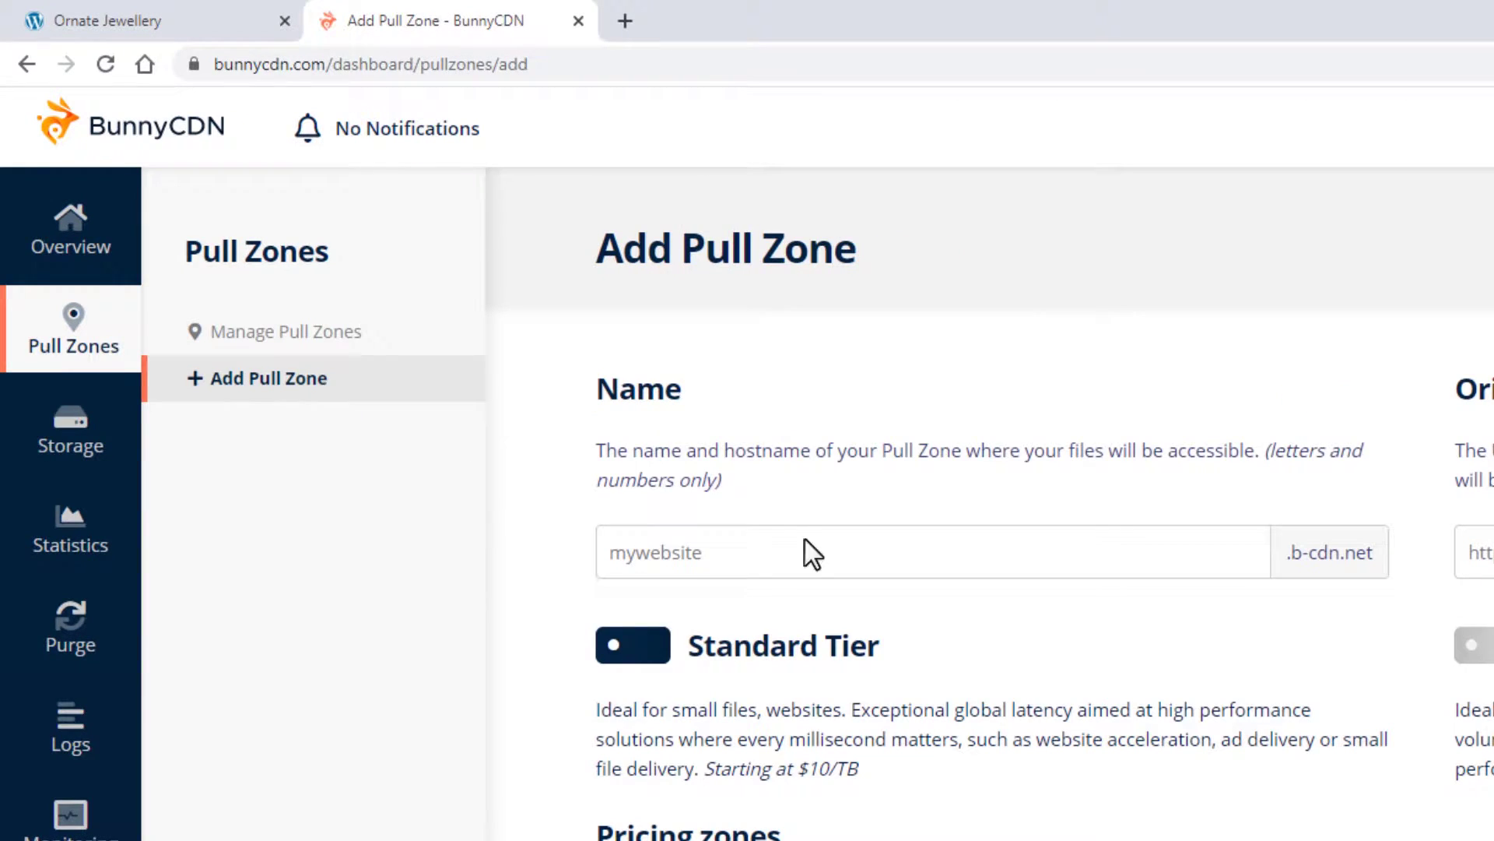
{"action": "left_click", "coordinate": [806, 543]}
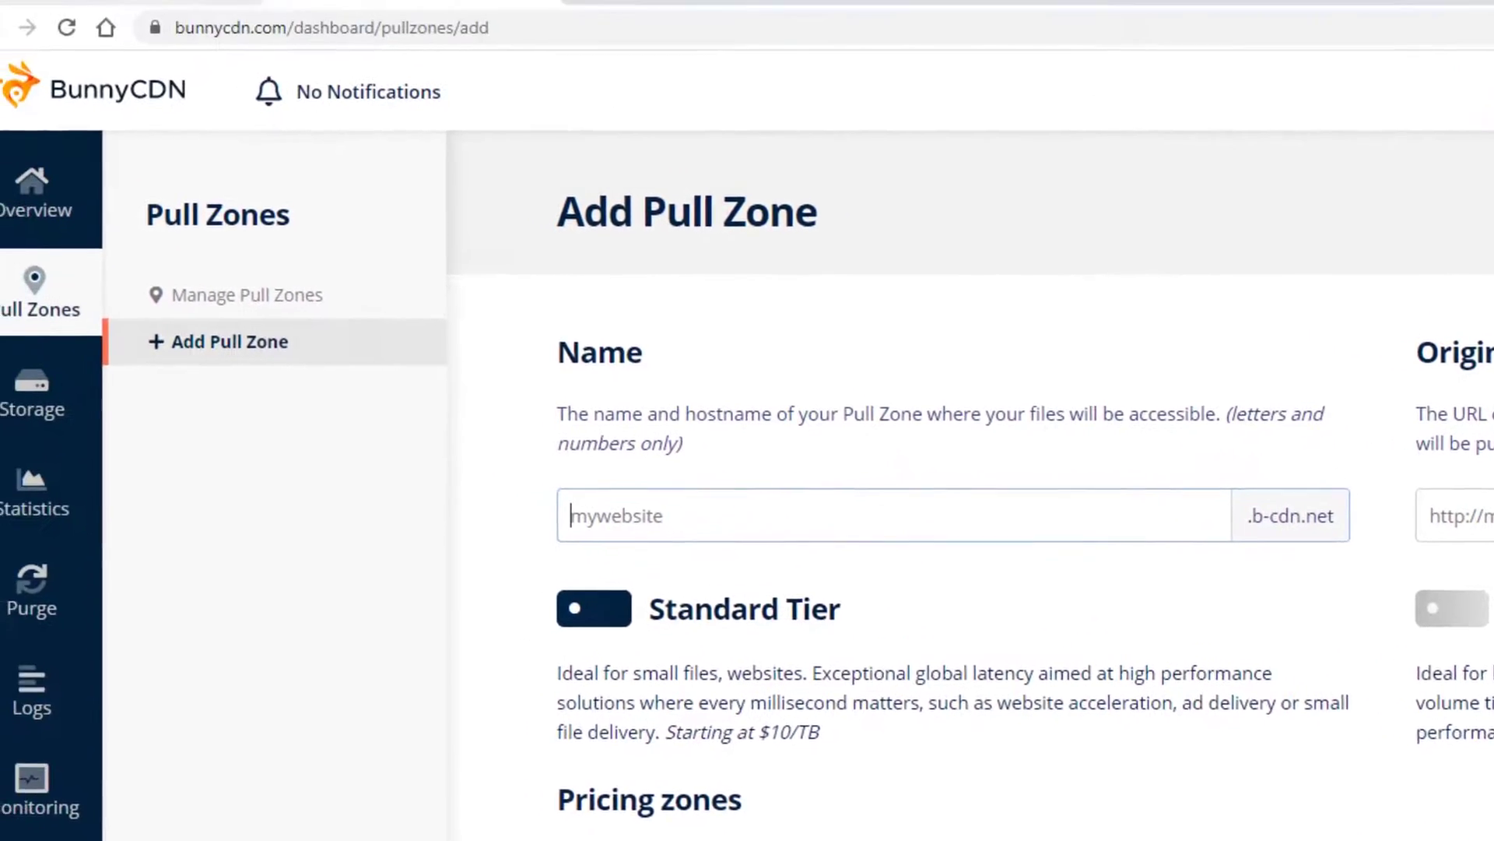
{"action": "key", "text": "ctrl+shift+Tab"}
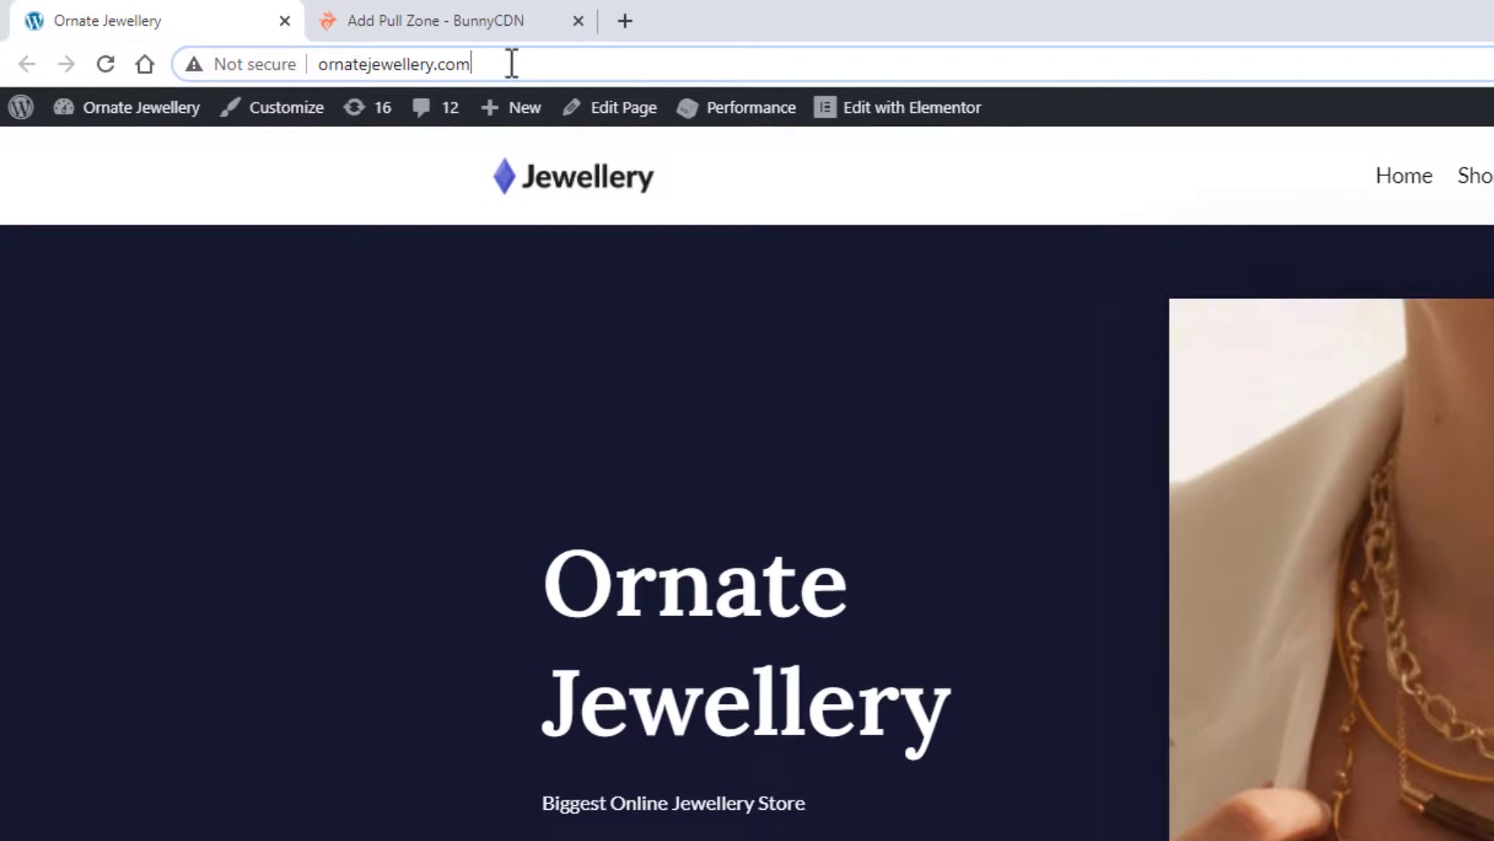
{"action": "left_click_drag", "start_coordinate": [511, 60], "coordinate": [290, 53]}
{"action": "right_click", "coordinate": [399, 67]}
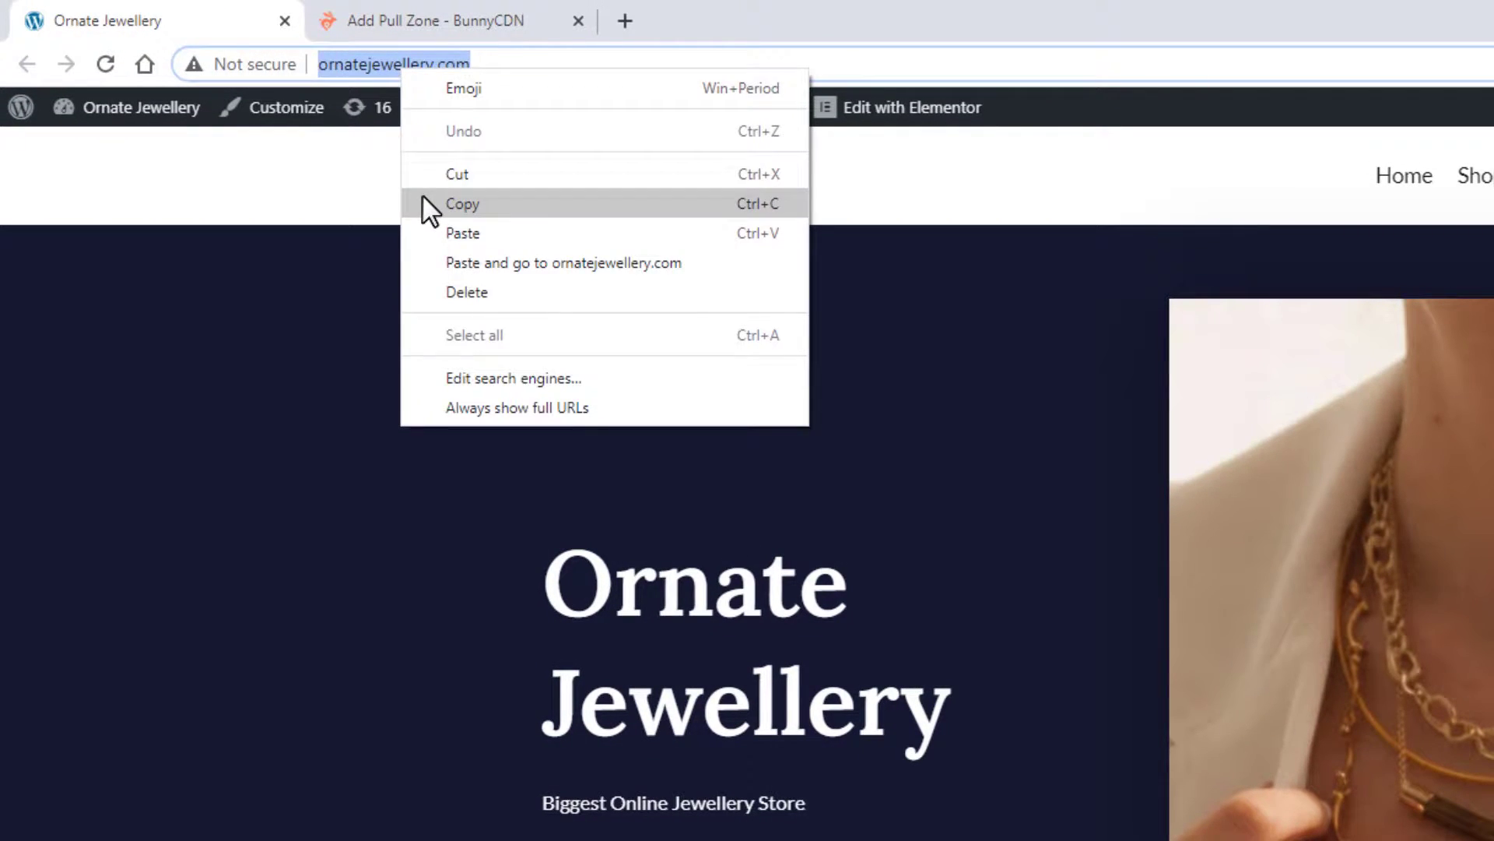
{"action": "left_click", "coordinate": [424, 202]}
{"action": "left_click", "coordinate": [393, 21]}
{"action": "left_click", "coordinate": [1426, 497]}
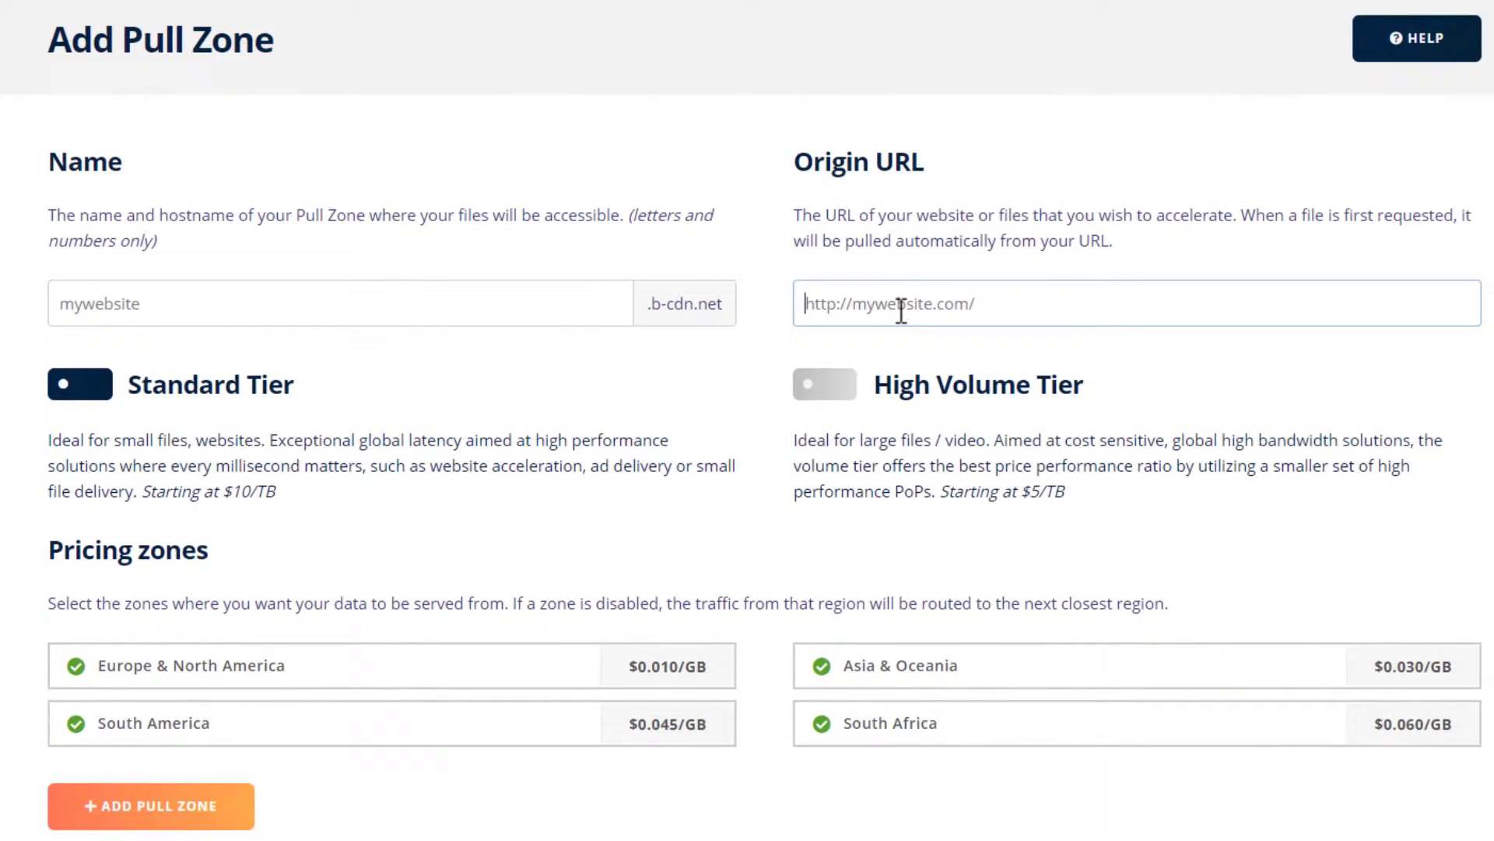
{"action": "right_click", "coordinate": [1426, 507]}
{"action": "left_click", "coordinate": [979, 504]}
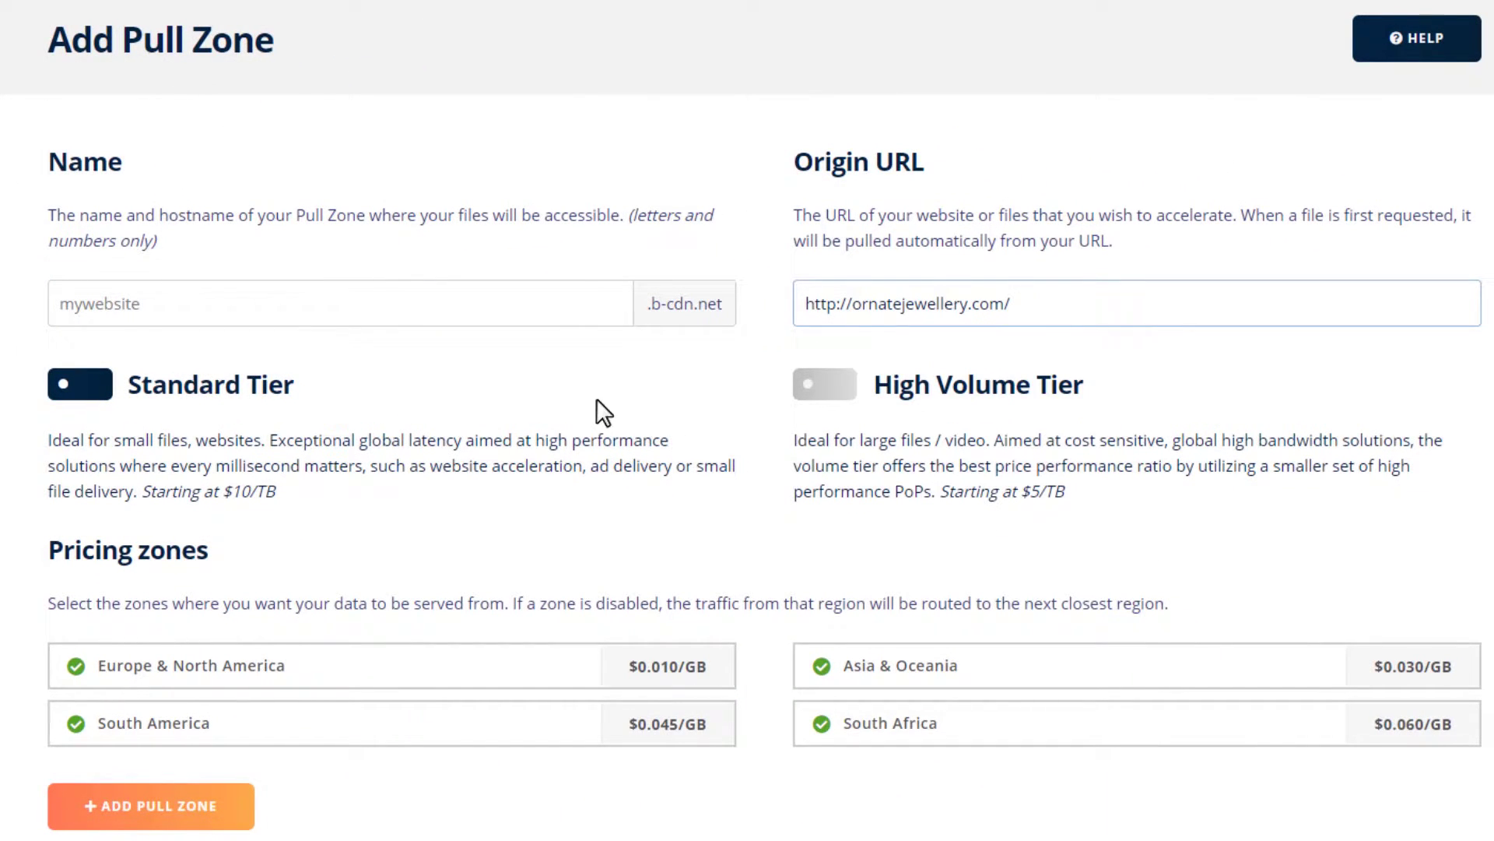
- Copy 'ornatejewellery' from the origin URL into the pull zone Name field
{"action": "double_click", "coordinate": [880, 306]}
{"action": "right_click", "coordinate": [880, 306]}
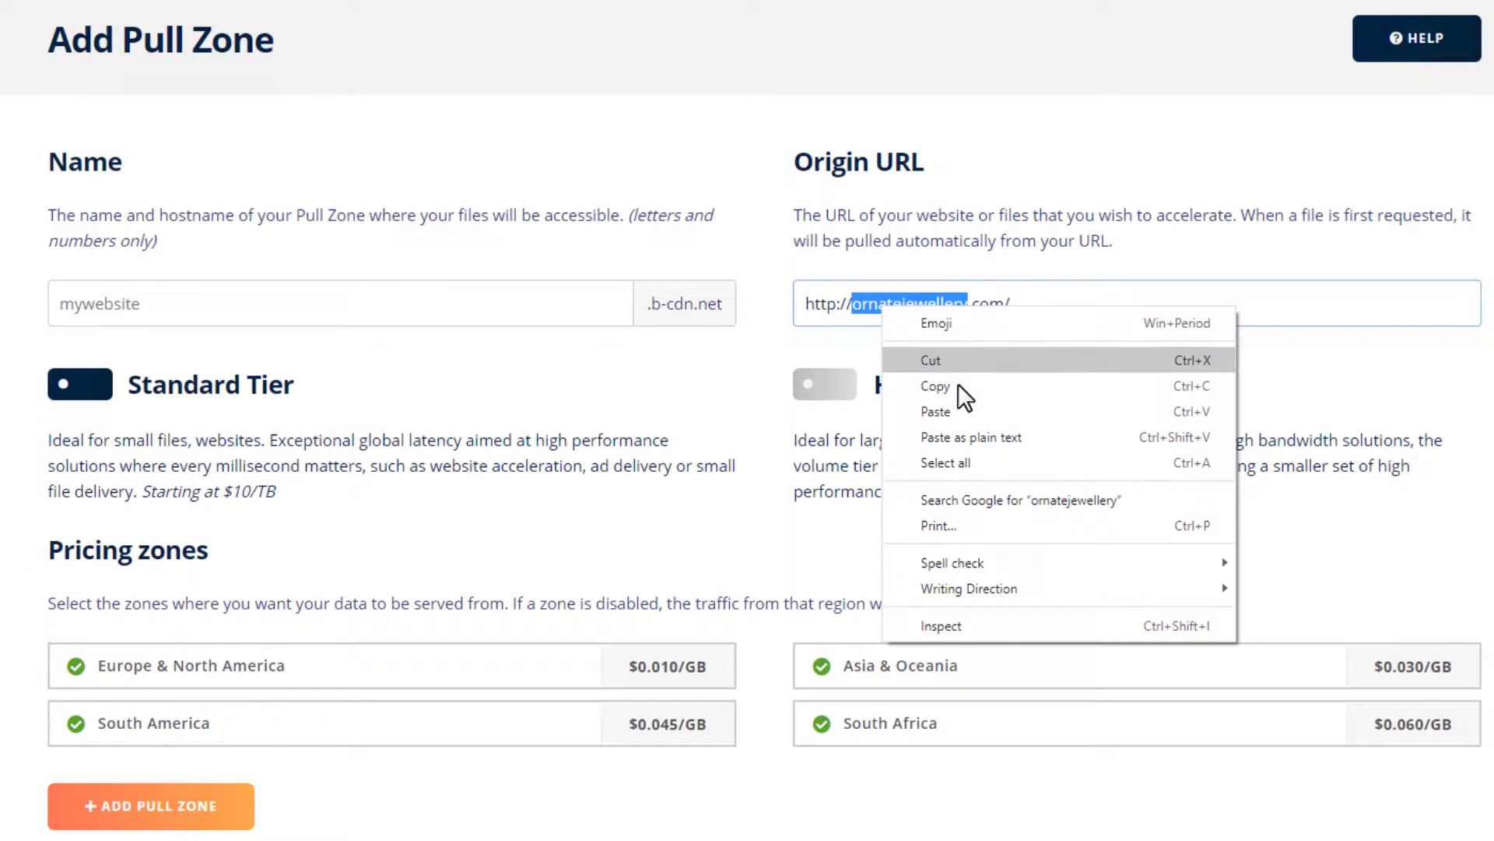
{"action": "left_click", "coordinate": [1047, 384]}
{"action": "left_click", "coordinate": [347, 310]}
{"action": "right_click", "coordinate": [345, 309]}
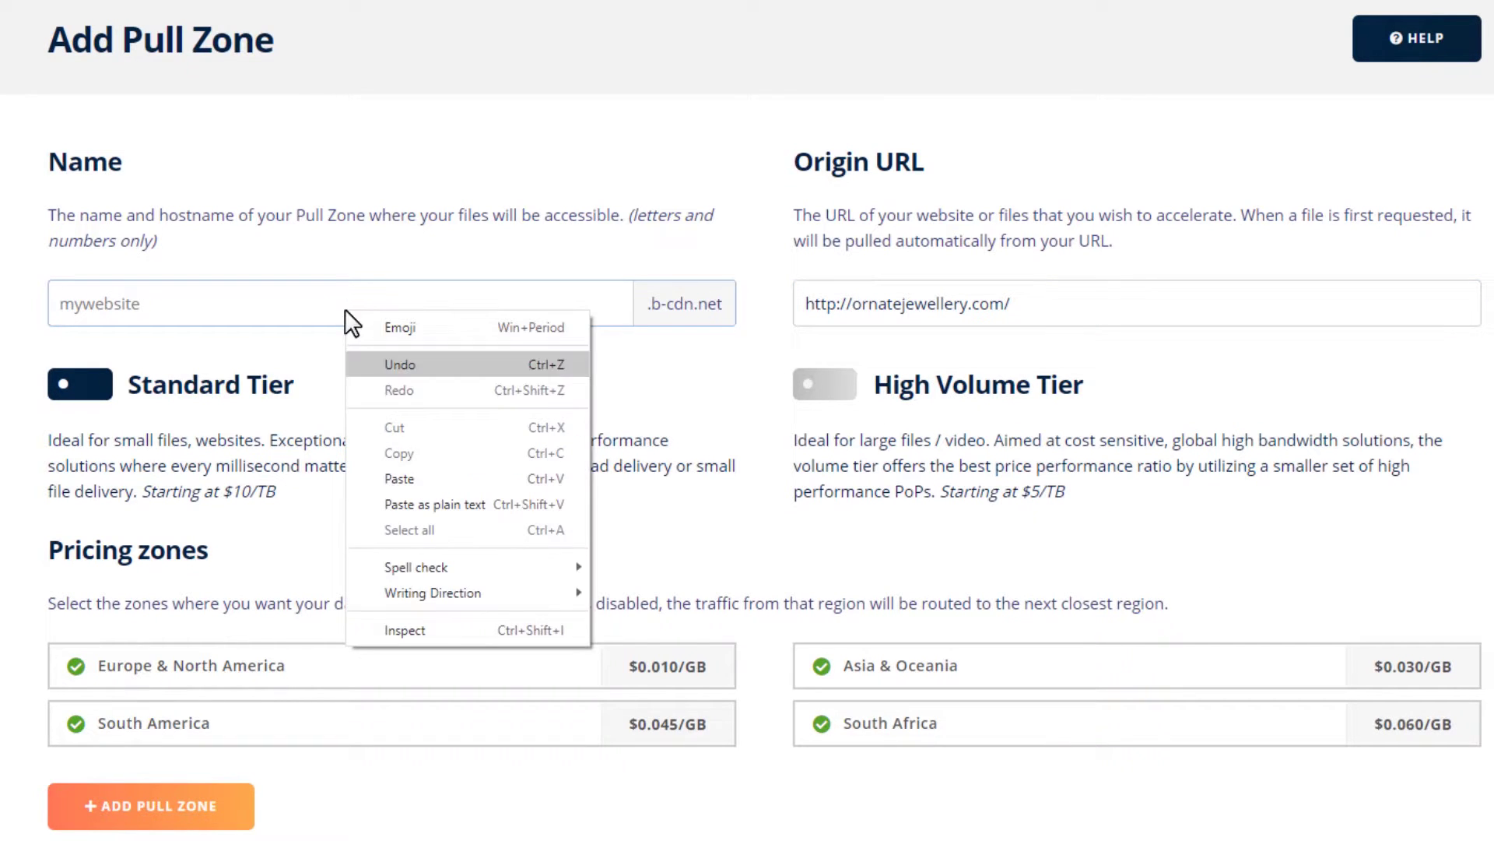
{"action": "left_click", "coordinate": [381, 477]}
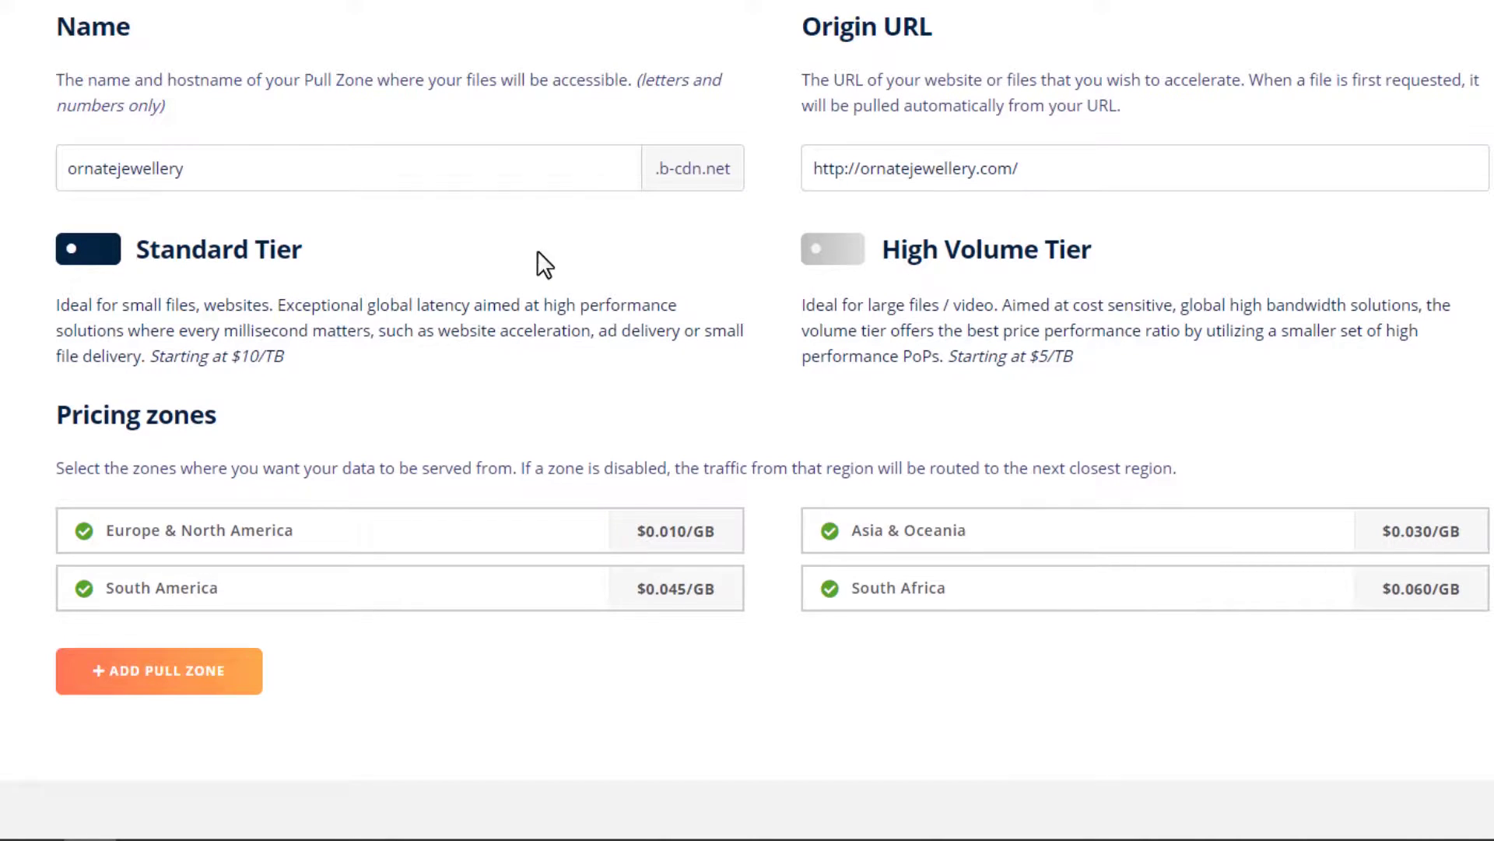
- Add the ornatejewellery pull zone and switch its setup instructions to the WordPress platform
{"action": "left_click", "coordinate": [178, 671]}
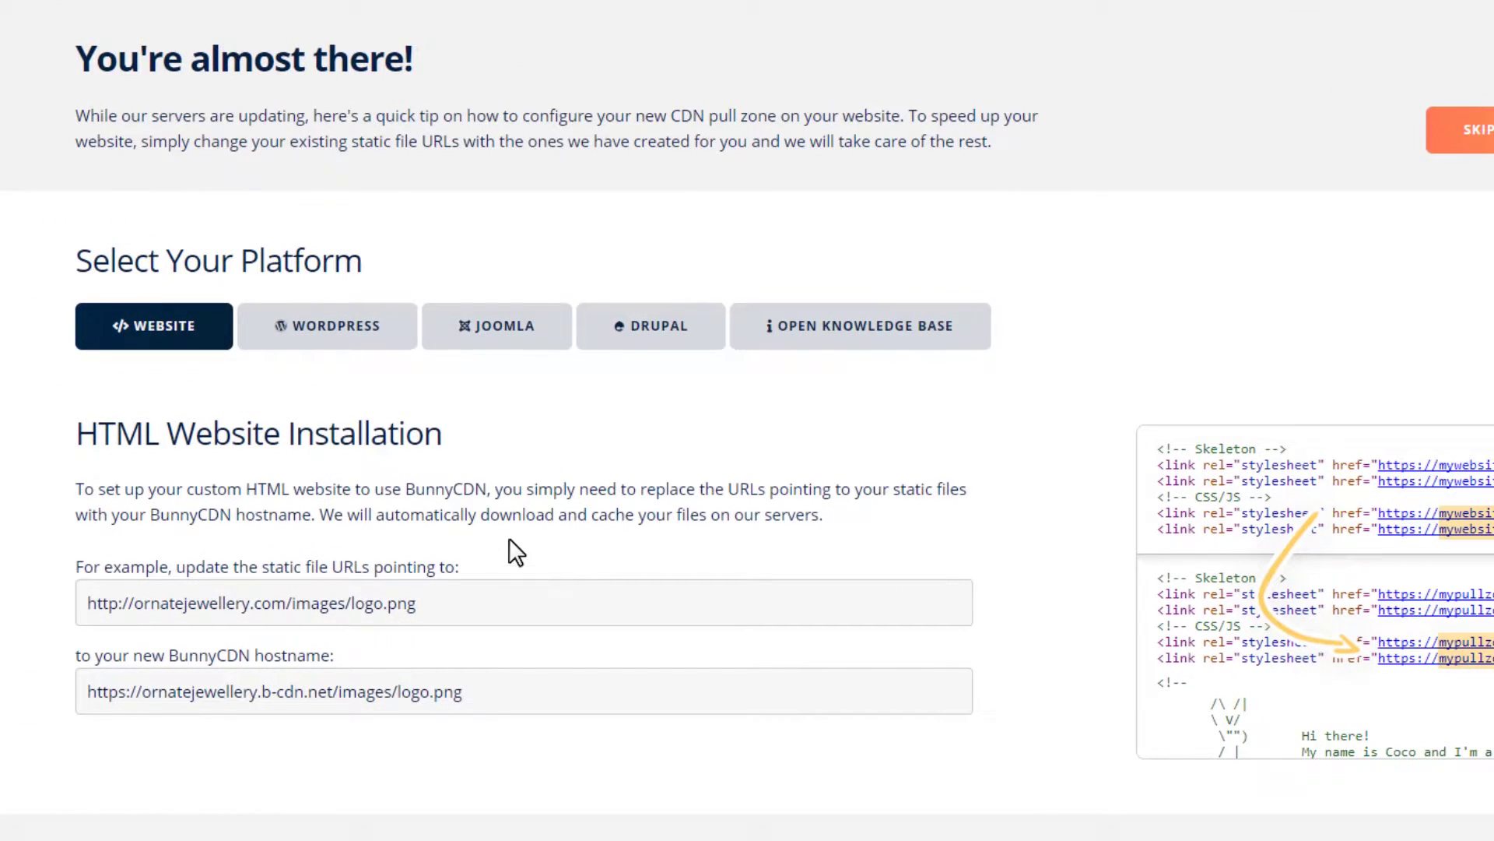
{"action": "left_click", "coordinate": [333, 351]}
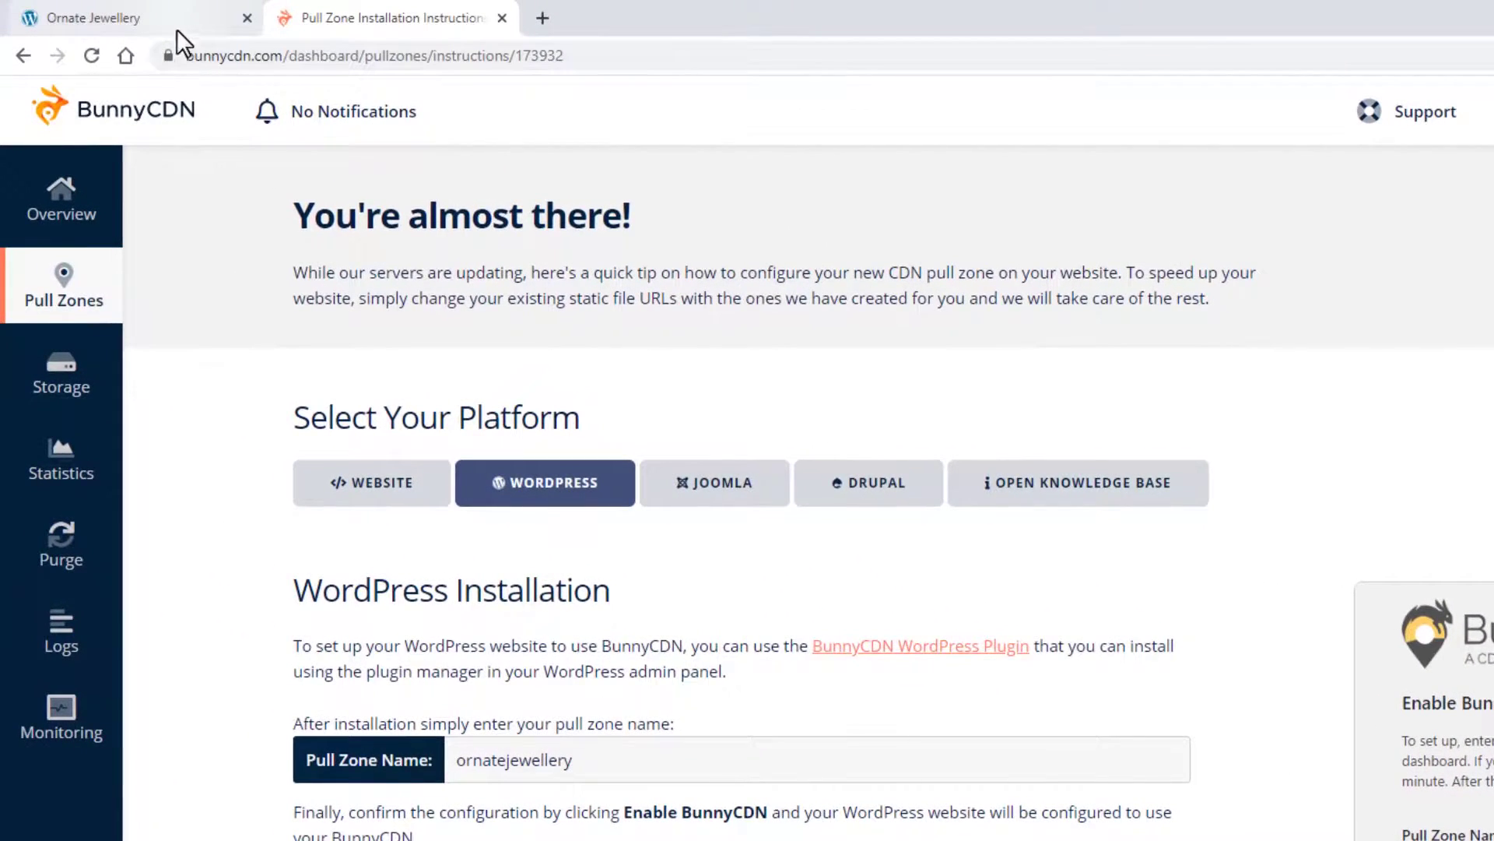
- Open the WordPress dashboard in a new tab and scroll Performance > General Settings to the CDN section
{"action": "left_click", "coordinate": [176, 30]}
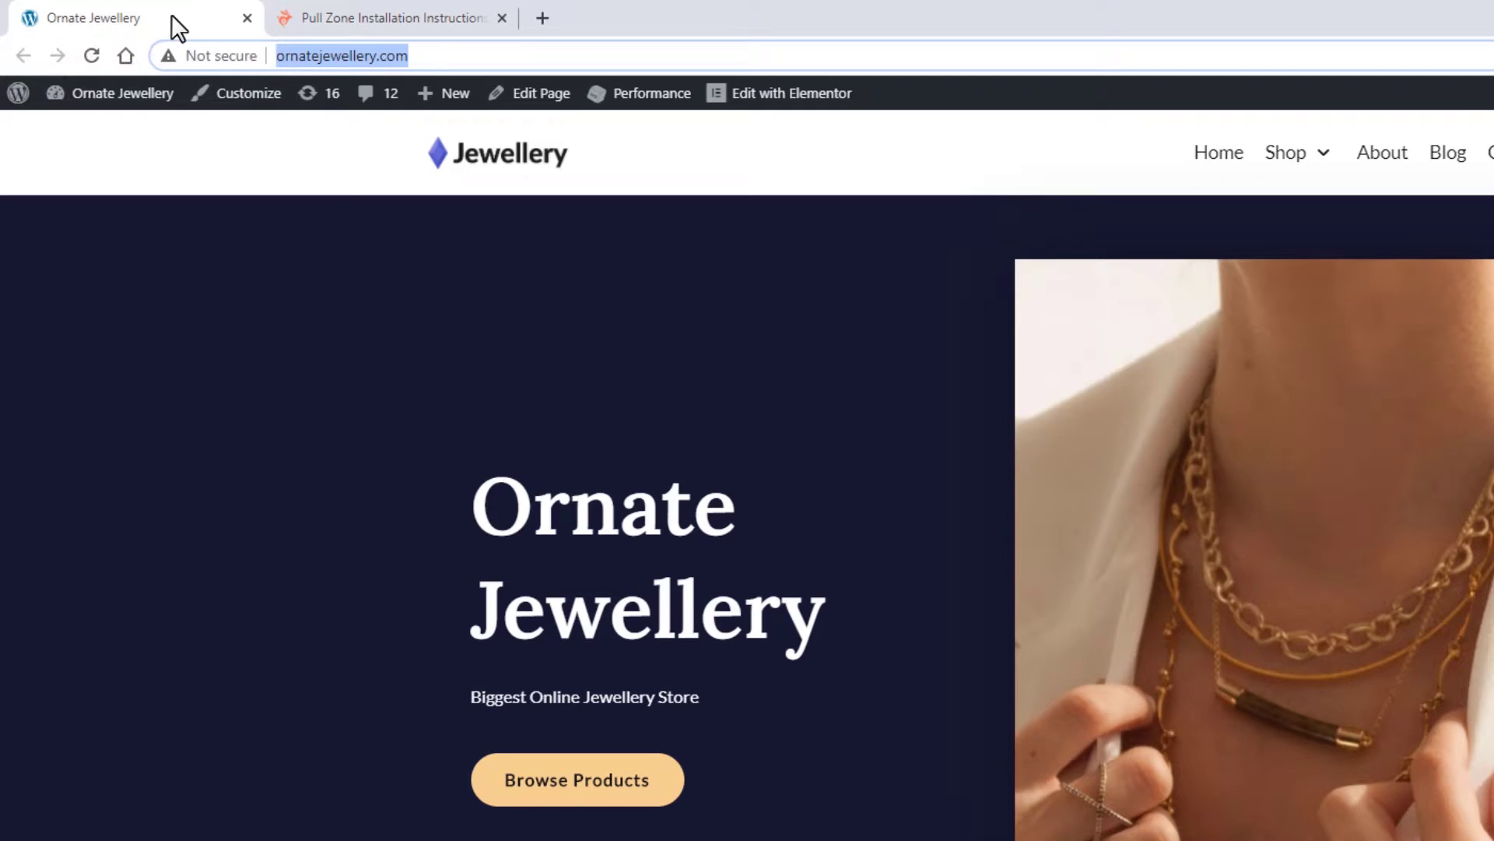
{"action": "right_click", "coordinate": [109, 138]}
{"action": "left_click", "coordinate": [133, 143]}
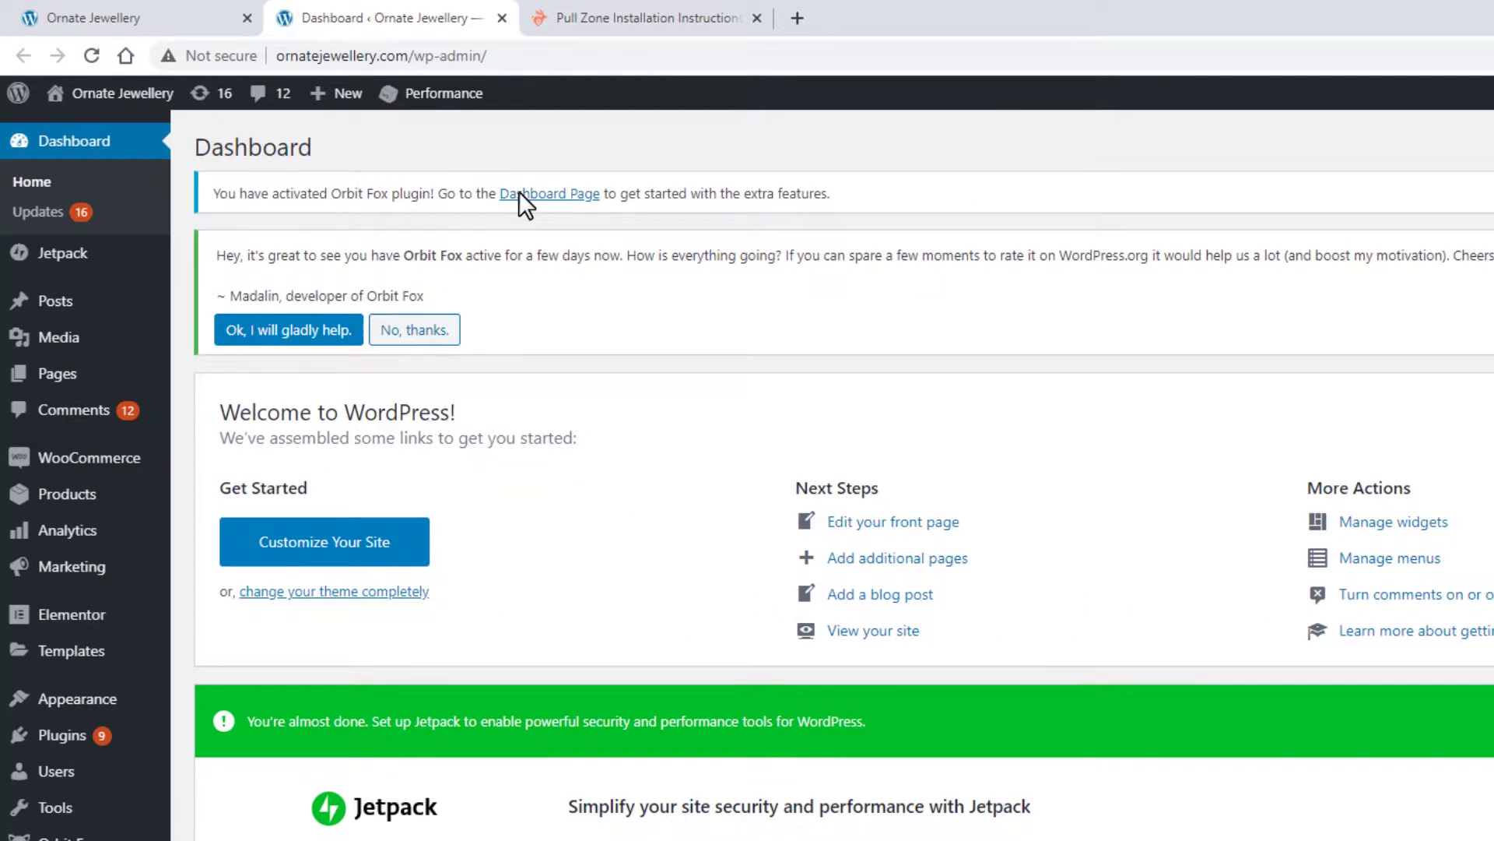
{"action": "mouse_move", "coordinate": [472, 103]}
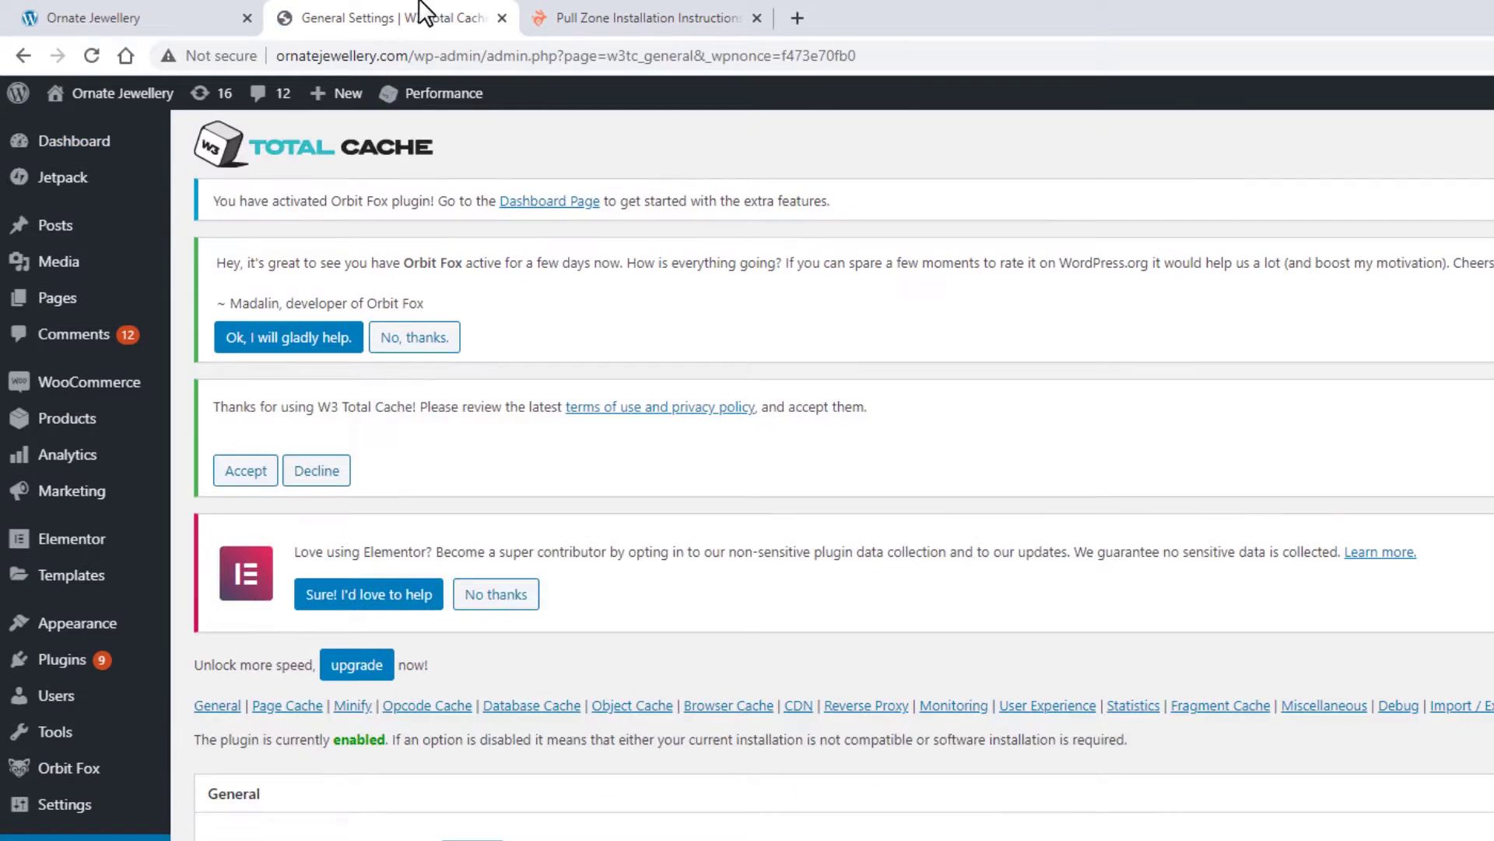
{"action": "scroll", "coordinate": [565, 486], "scroll_direction": "down", "scroll_amount": 3}
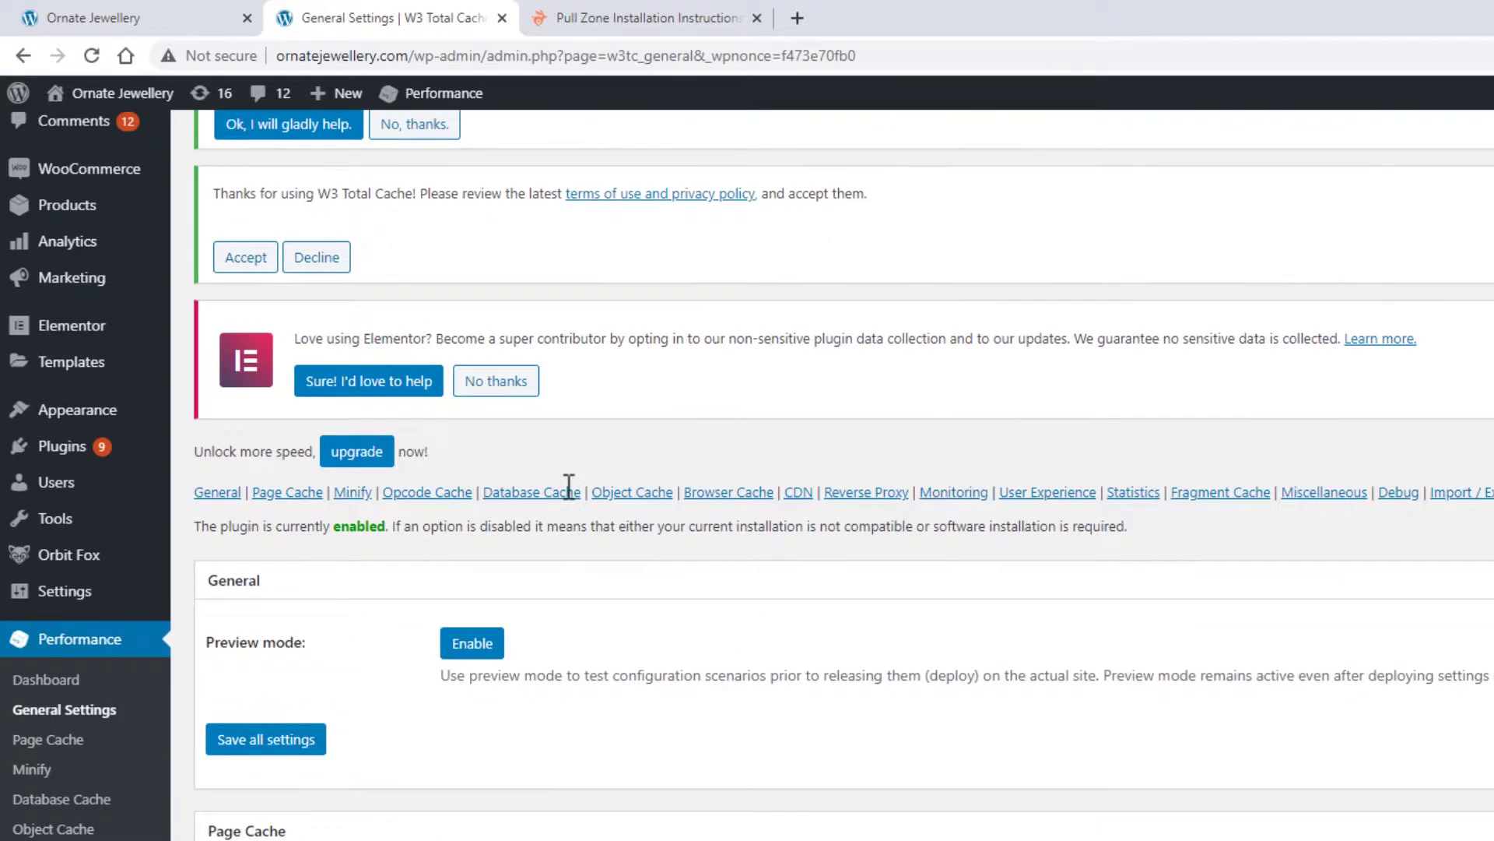
{"action": "scroll", "coordinate": [843, 475], "scroll_direction": "down", "scroll_amount": 20}
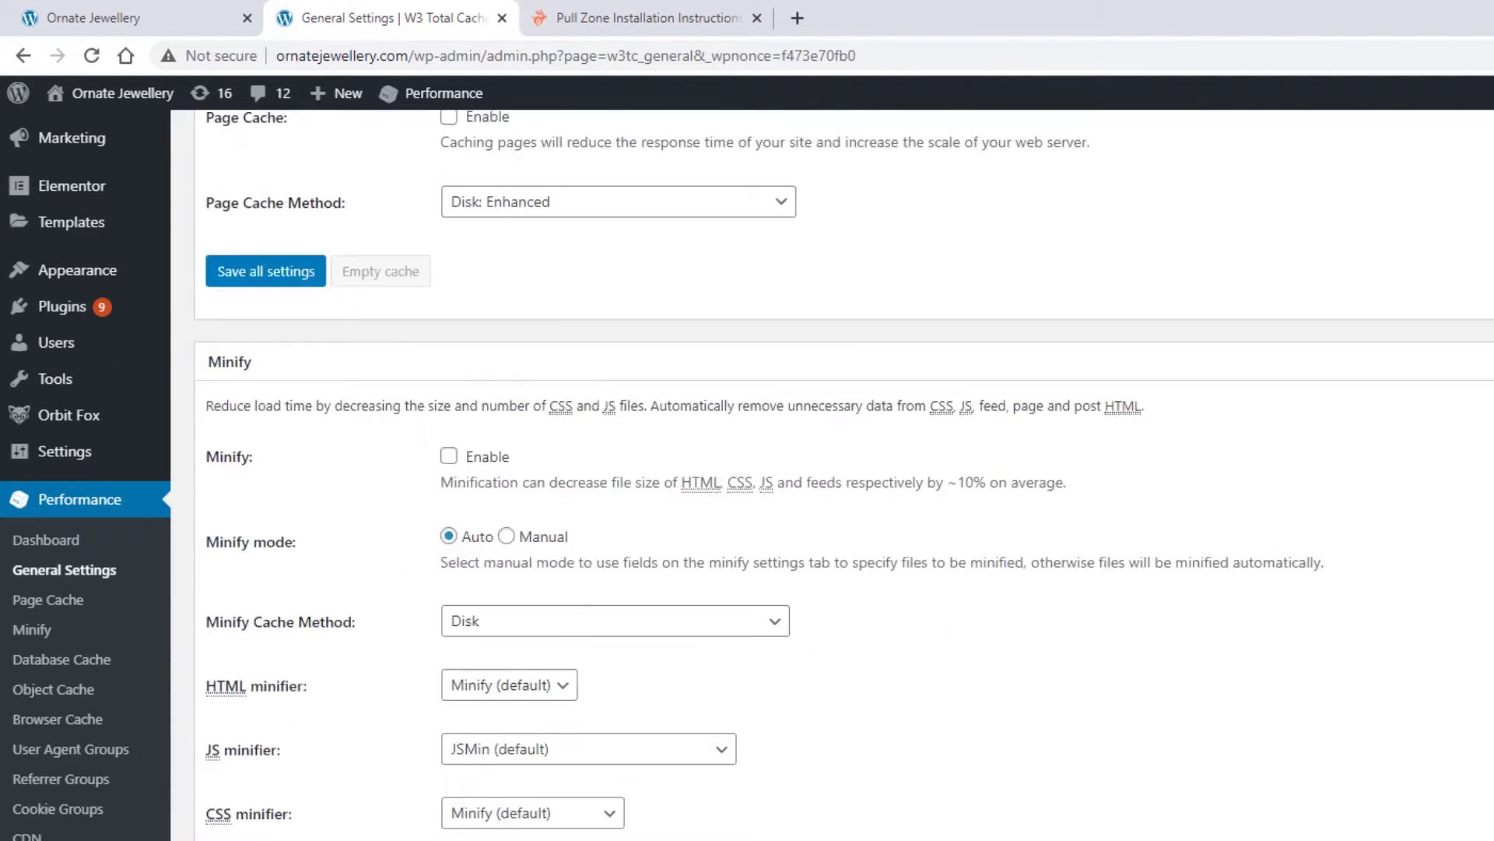
{"action": "scroll", "coordinate": [843, 475], "scroll_direction": "down", "scroll_amount": 20}
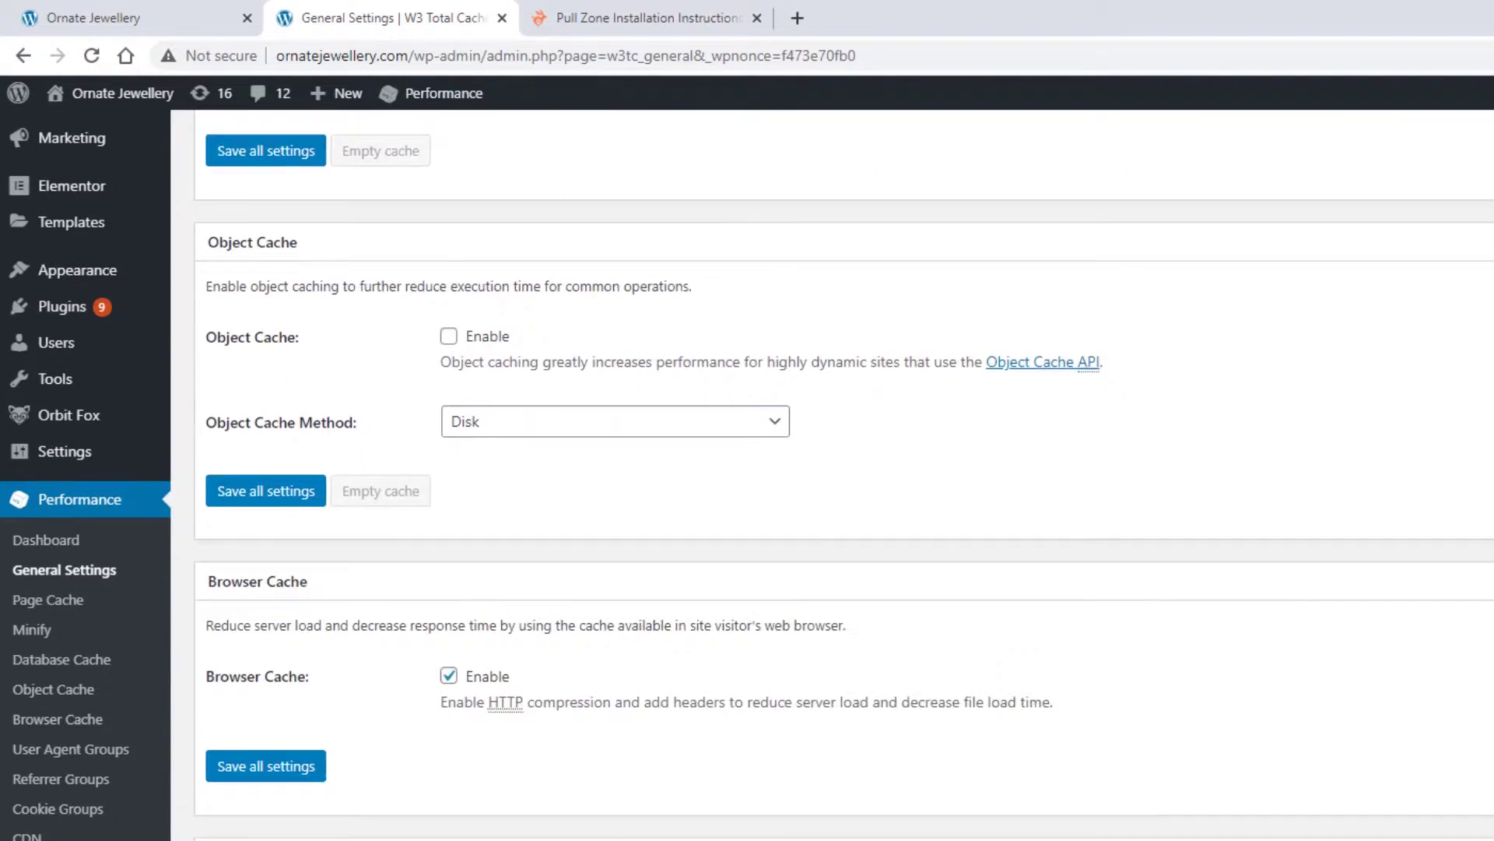
{"action": "scroll", "coordinate": [844, 474], "scroll_direction": "up", "scroll_amount": 12}
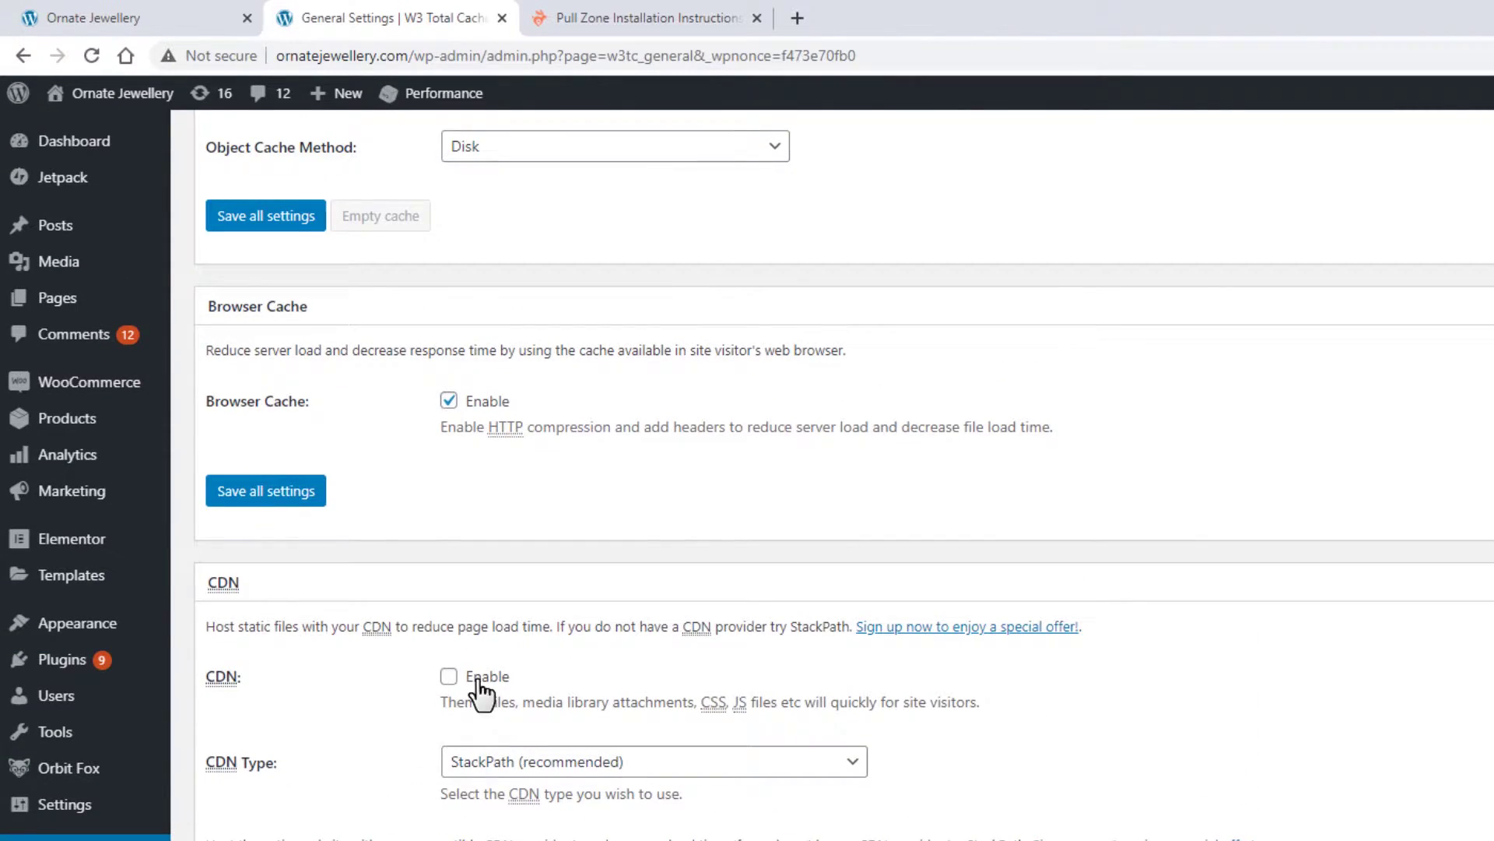
- Enable the CDN with Generic Mirror as the CDN type, then save settings and purge caches
{"action": "left_click", "coordinate": [478, 677]}
{"action": "scroll", "coordinate": [761, 657], "scroll_direction": "down", "scroll_amount": 4}
{"action": "left_click", "coordinate": [803, 464]}
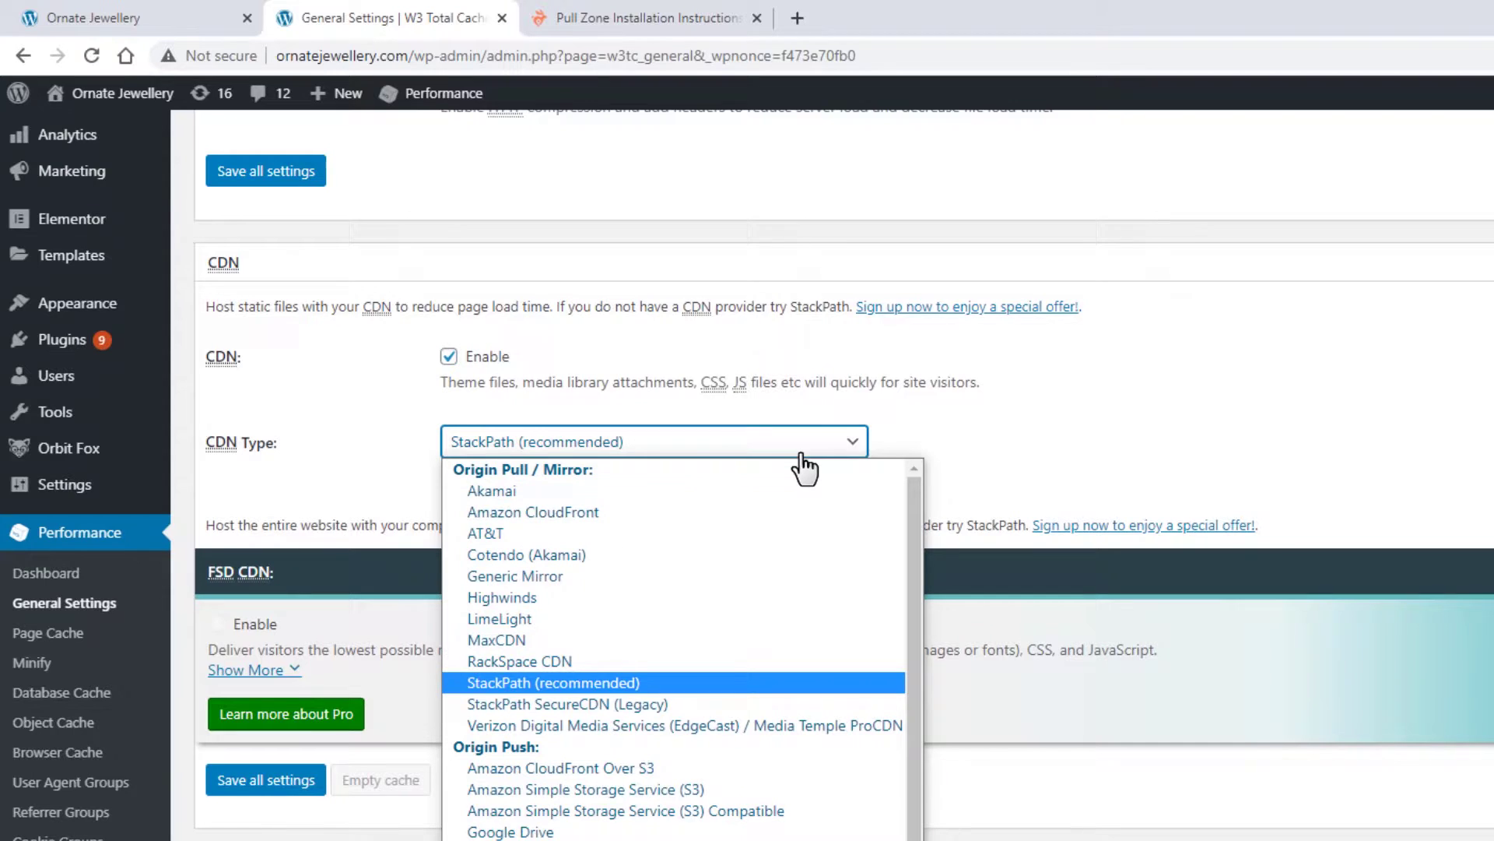
{"action": "left_click", "coordinate": [663, 570]}
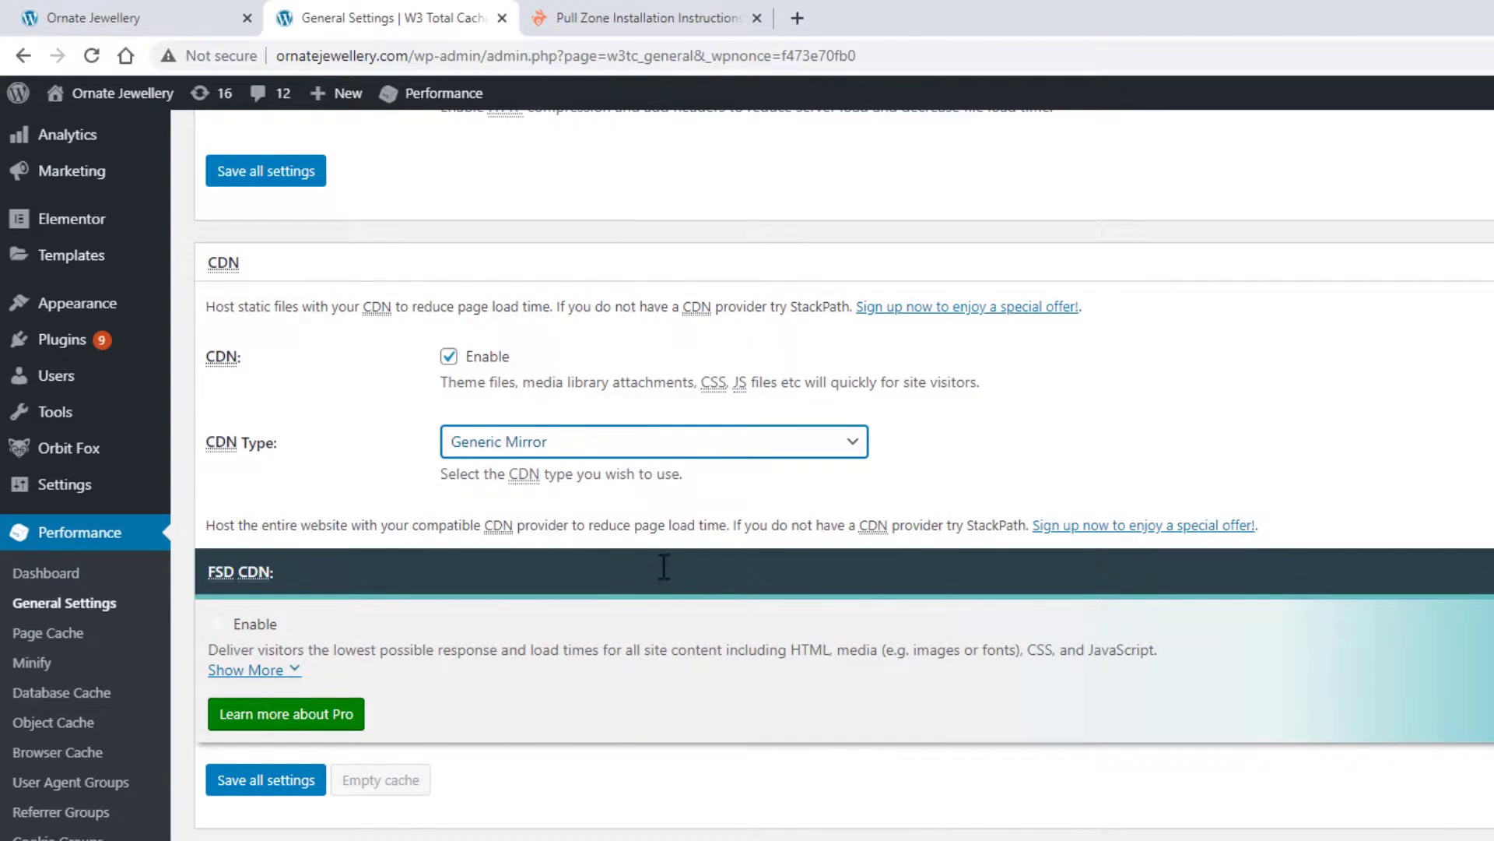
{"action": "left_click", "coordinate": [962, 479]}
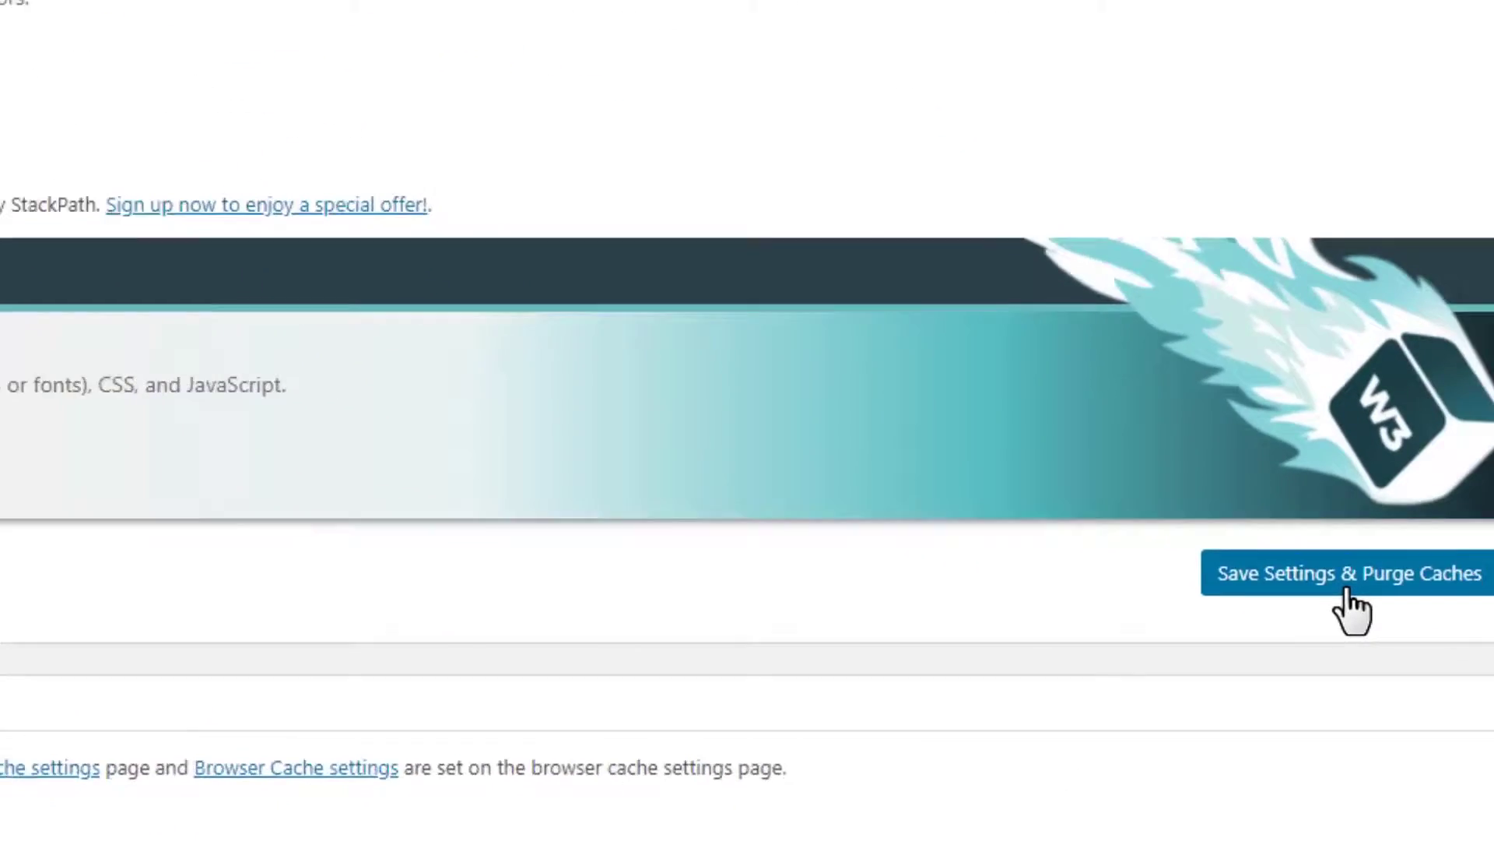
{"action": "left_click", "coordinate": [1257, 549]}
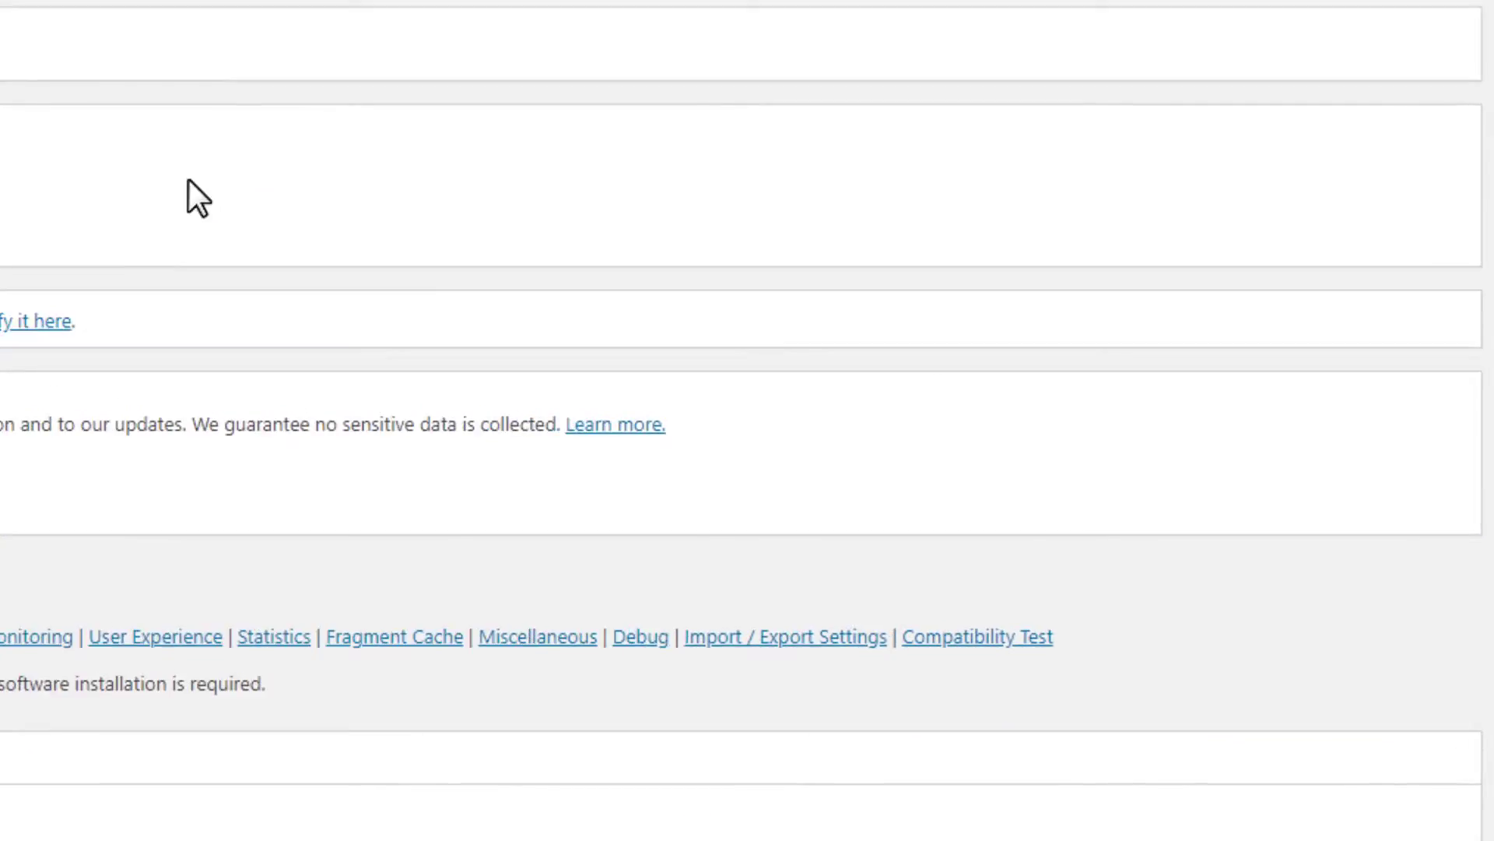
- Go to the Performance > CDN settings page and select the site hostname replacement field
{"action": "scroll", "coordinate": [829, 457], "scroll_direction": "down", "scroll_amount": 4}
{"action": "scroll", "coordinate": [830, 457], "scroll_direction": "down", "scroll_amount": 3}
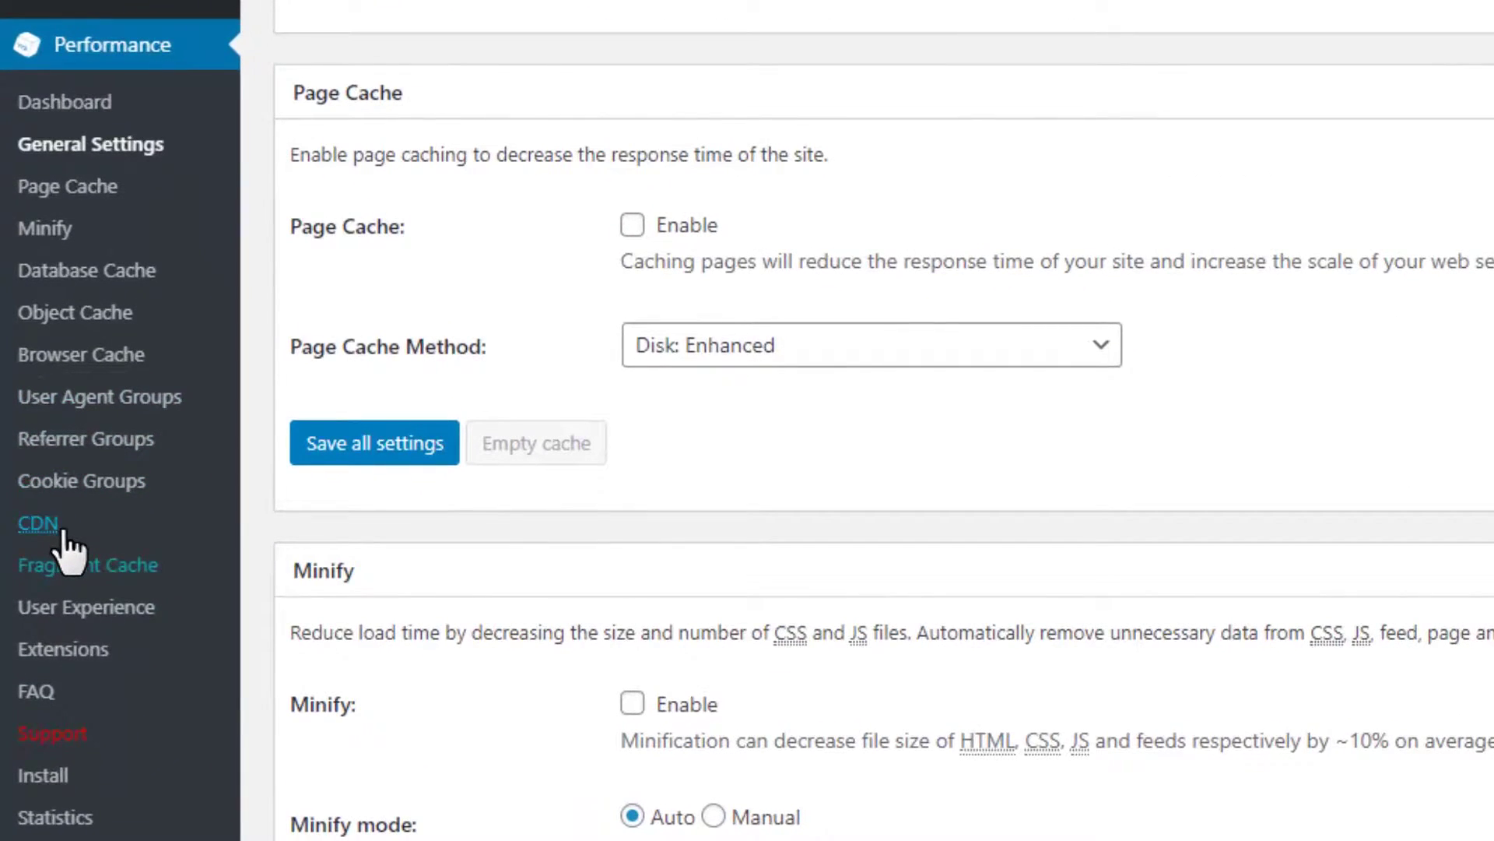
{"action": "left_click", "coordinate": [60, 525]}
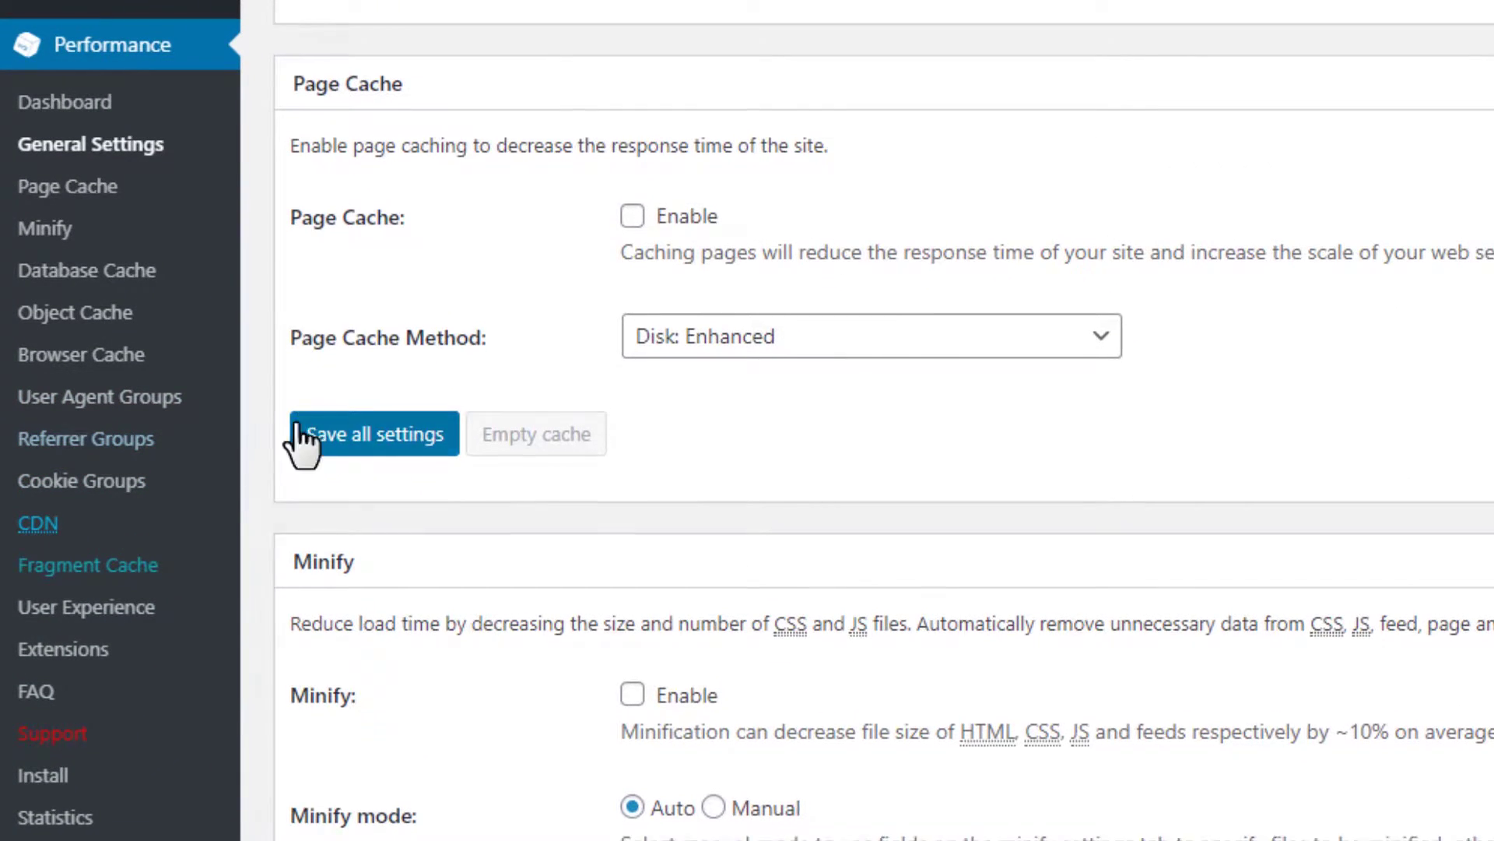
{"action": "scroll", "coordinate": [300, 433], "scroll_direction": "down", "scroll_amount": 4}
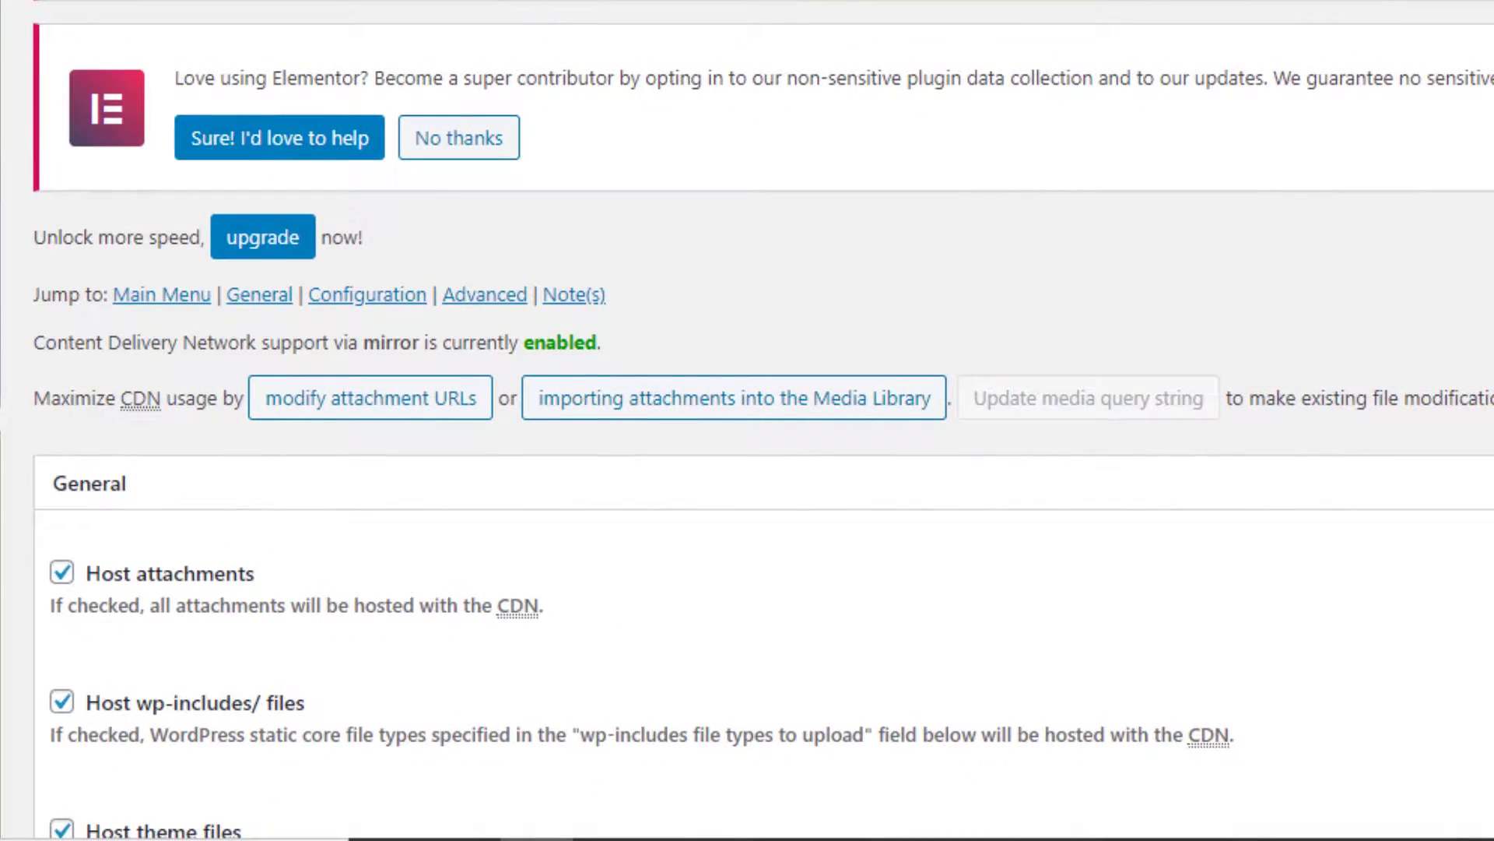
{"action": "scroll", "coordinate": [748, 420], "scroll_direction": "down", "scroll_amount": 10}
{"action": "scroll", "coordinate": [502, 70], "scroll_direction": "down", "scroll_amount": 8}
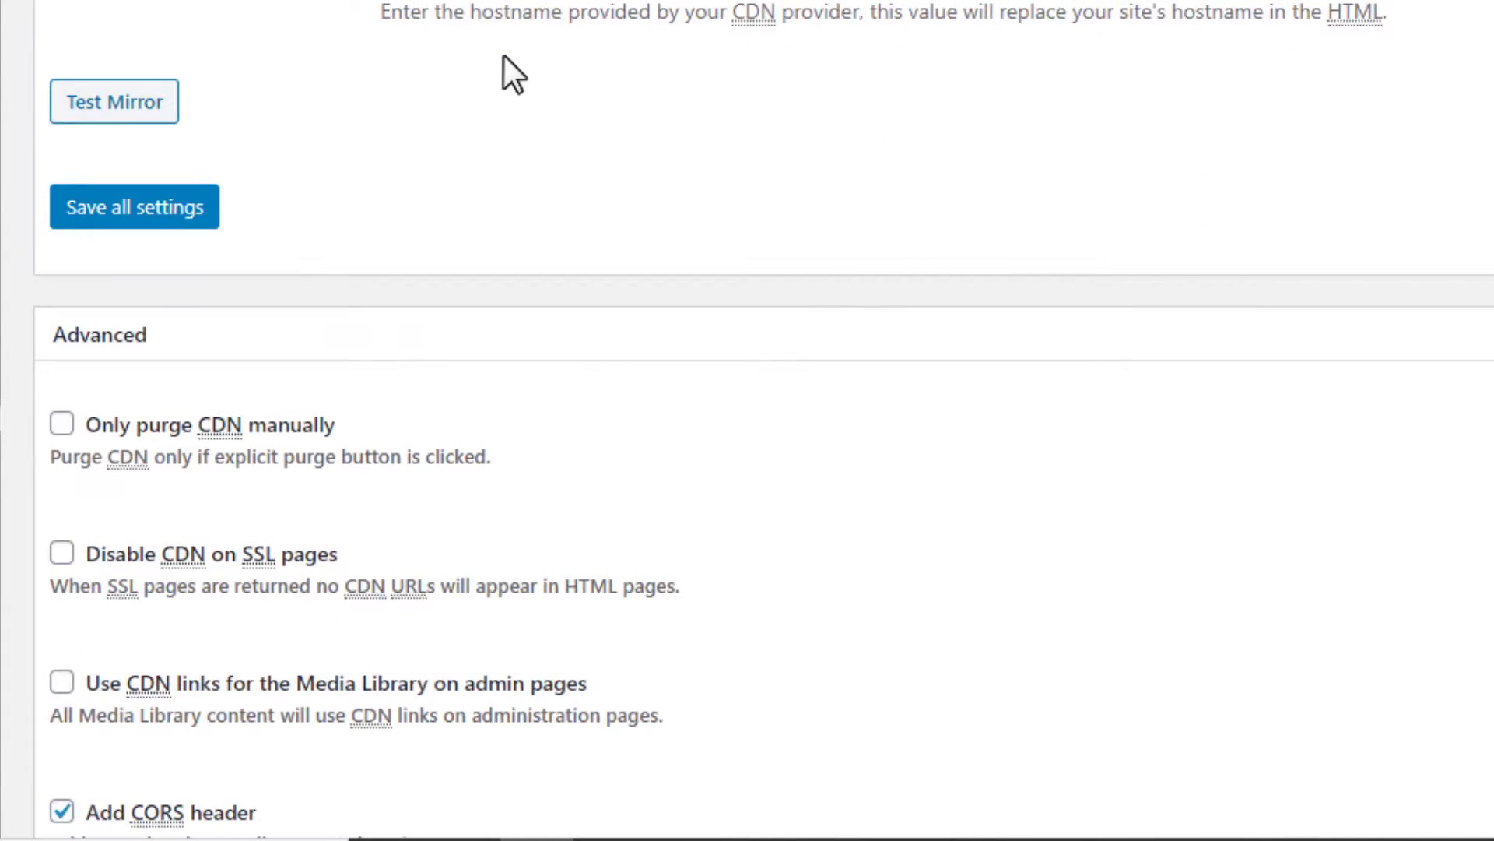
{"action": "scroll", "coordinate": [606, 231], "scroll_direction": "up", "scroll_amount": 4}
{"action": "left_click", "coordinate": [605, 231]}
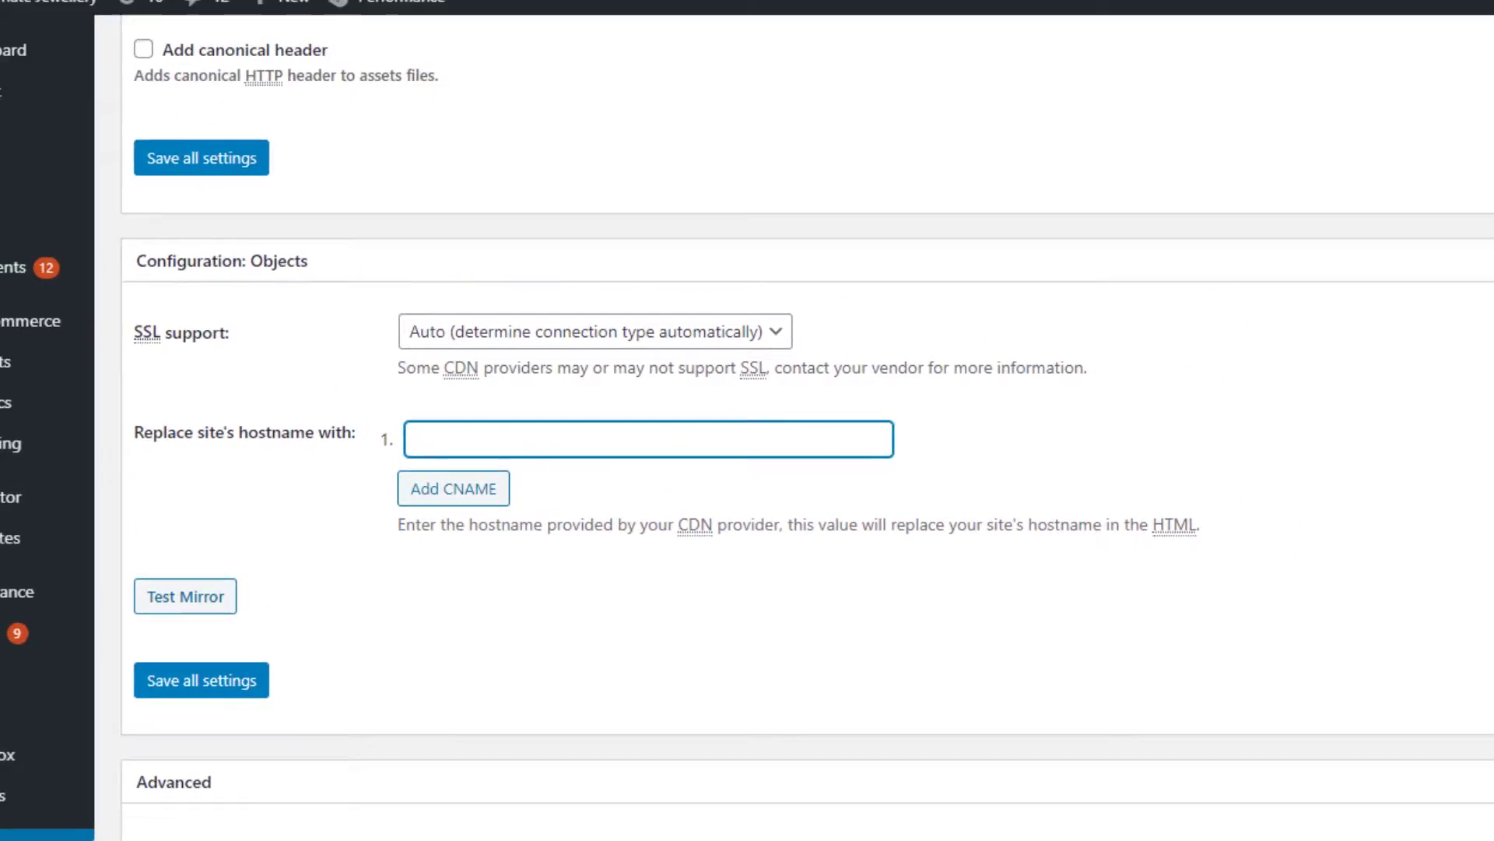
- Open the ornatejewellery pull zone and copy its linked hostname ornatejewellery.b-cdn.net
{"action": "left_click", "coordinate": [615, 16]}
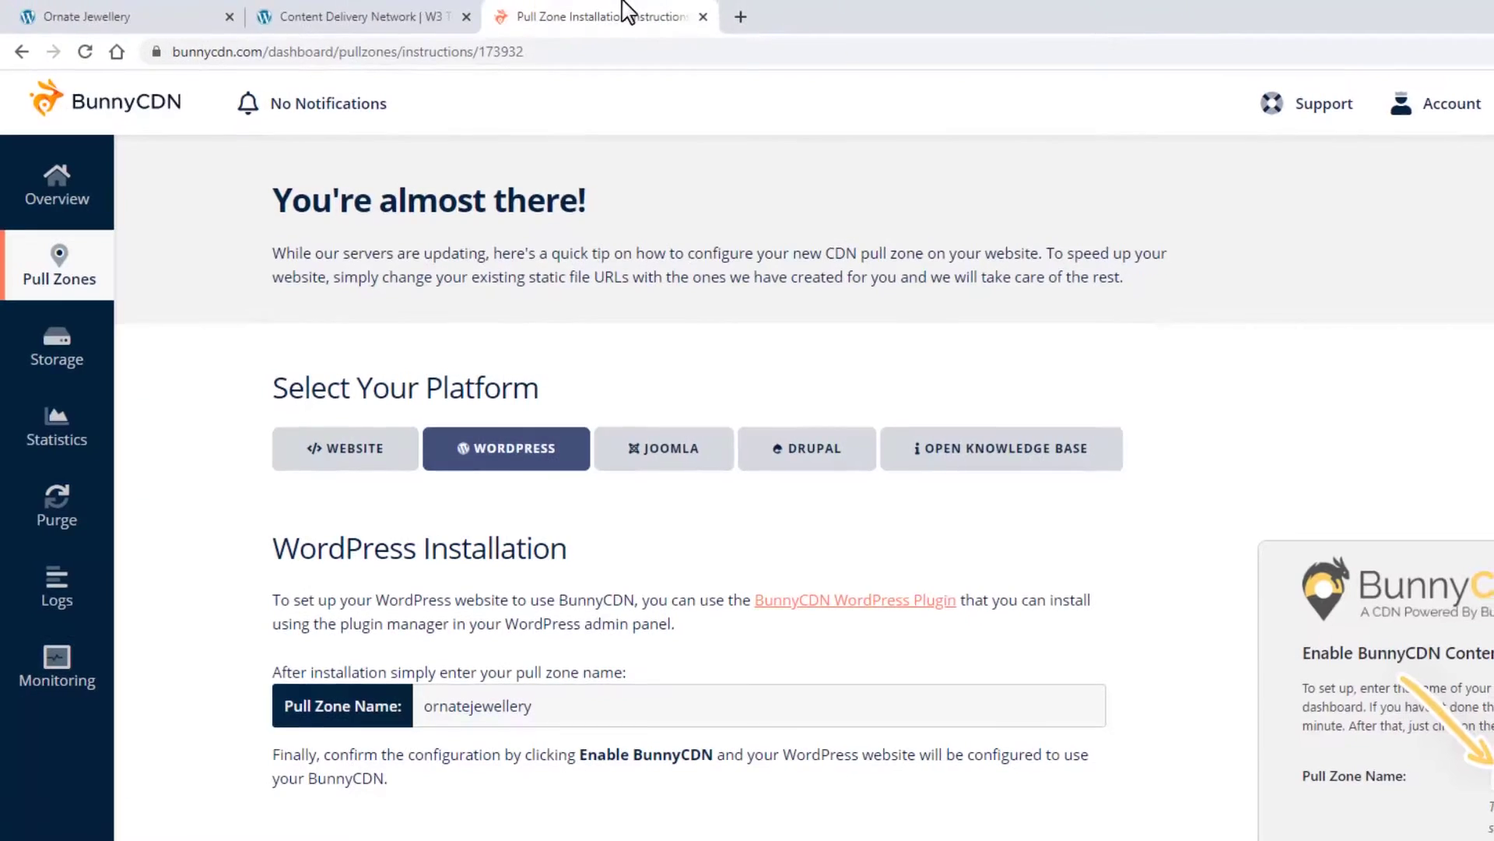
{"action": "left_click", "coordinate": [67, 276]}
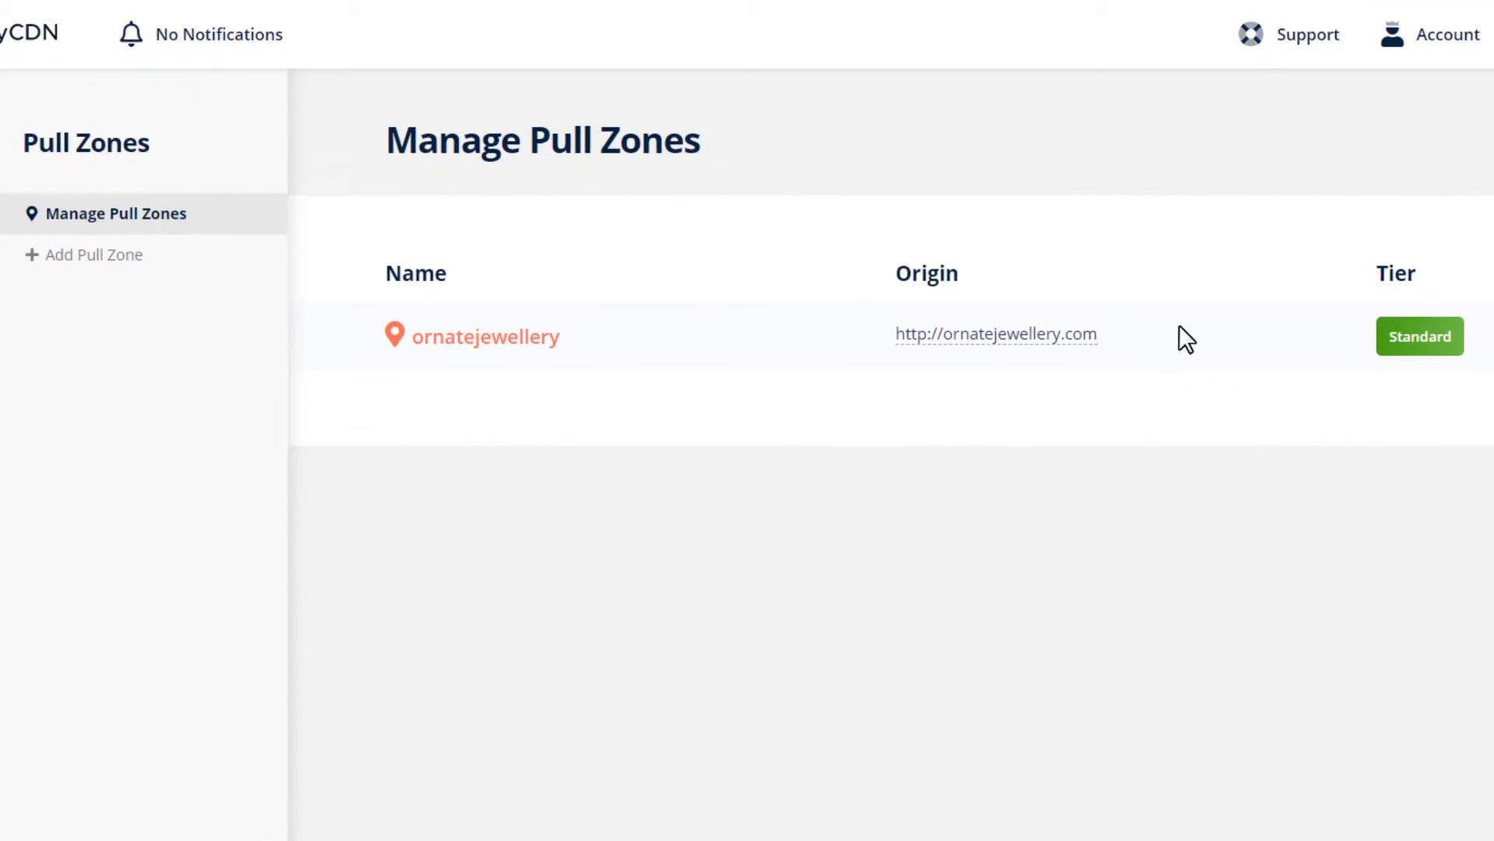
{"action": "left_click", "coordinate": [484, 340]}
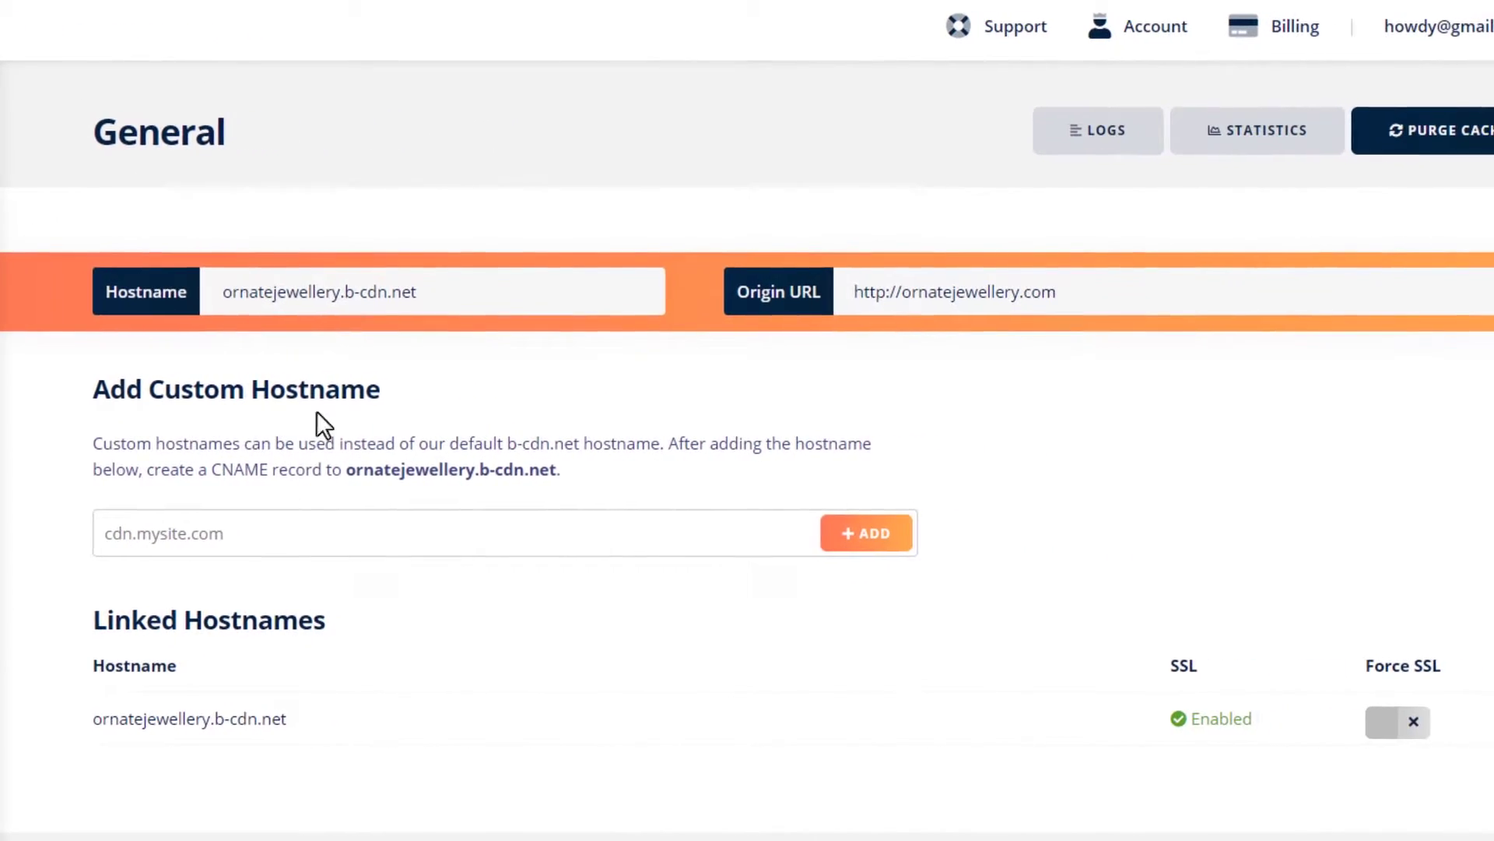
{"action": "triple_click", "coordinate": [214, 708]}
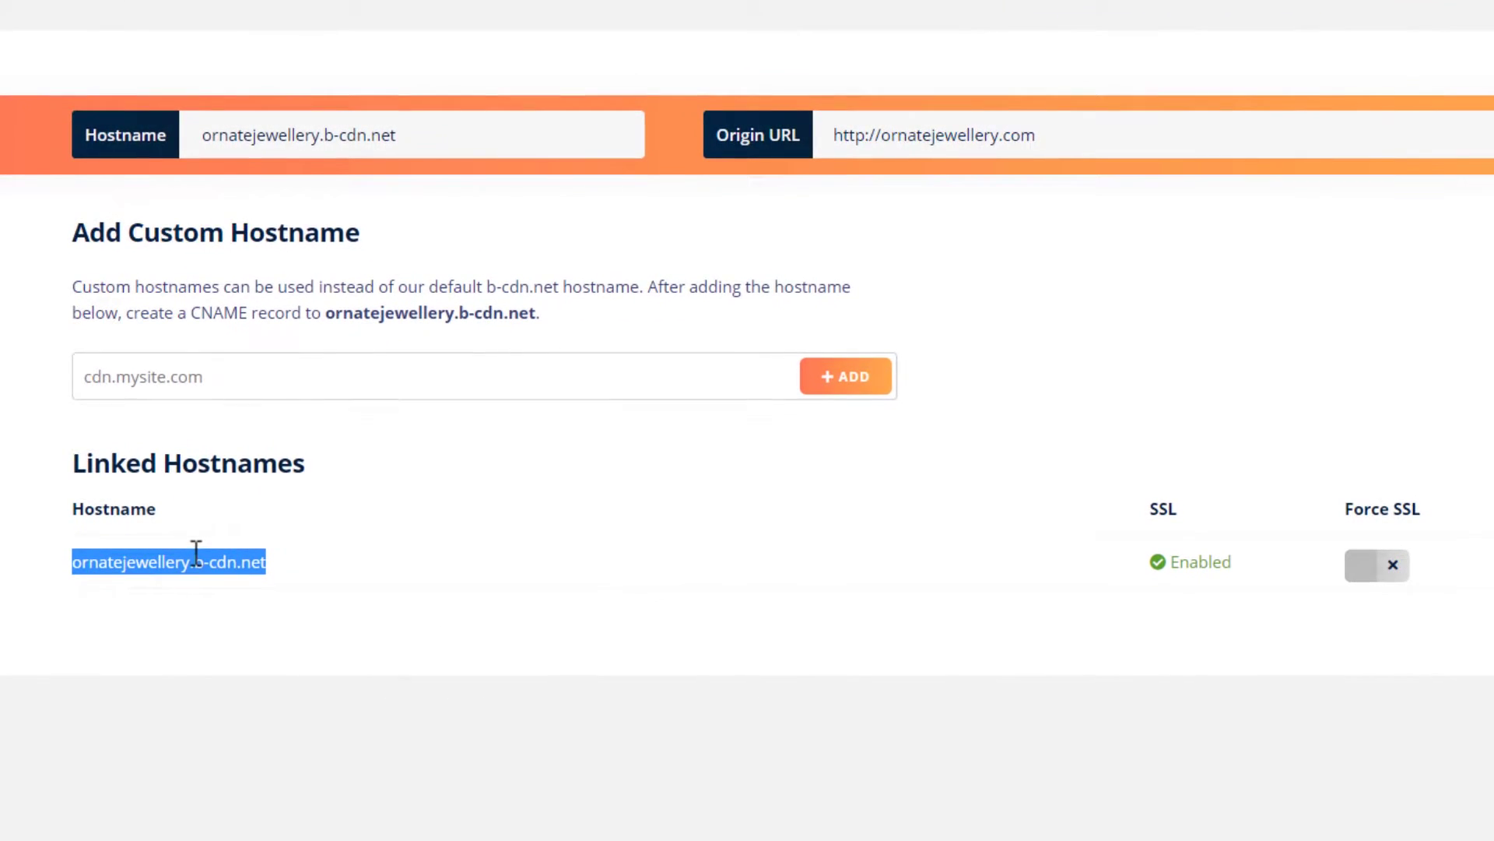
{"action": "right_click", "coordinate": [248, 564]}
{"action": "left_click", "coordinate": [259, 575]}
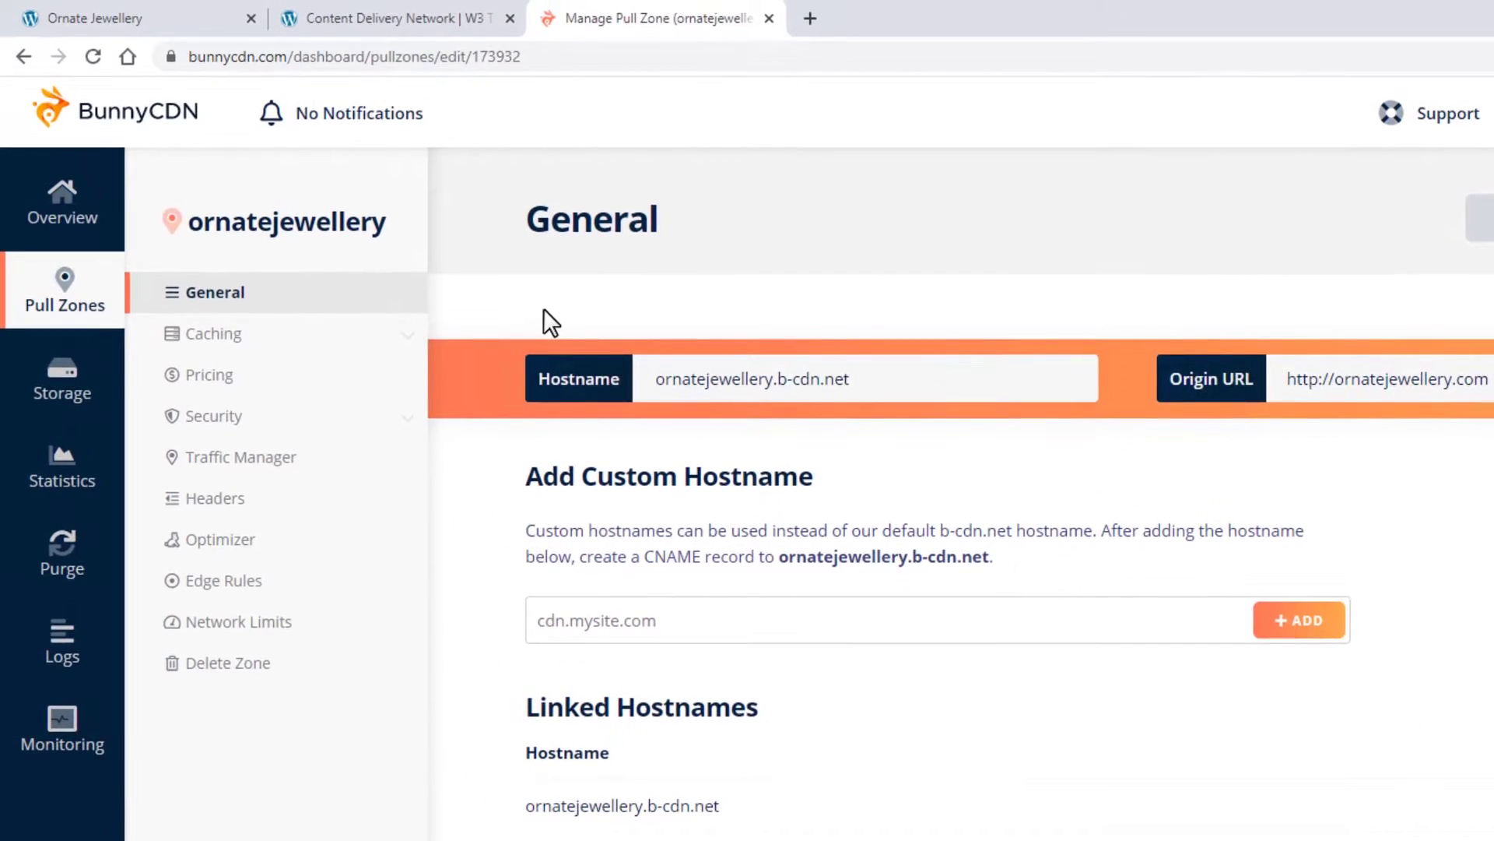
- Paste ornatejewellery.b-cdn.net into 'Replace site's hostname with', trim the trailing character, then save and purge caches
{"action": "left_click", "coordinate": [198, 21]}
{"action": "left_click", "coordinate": [360, 17]}
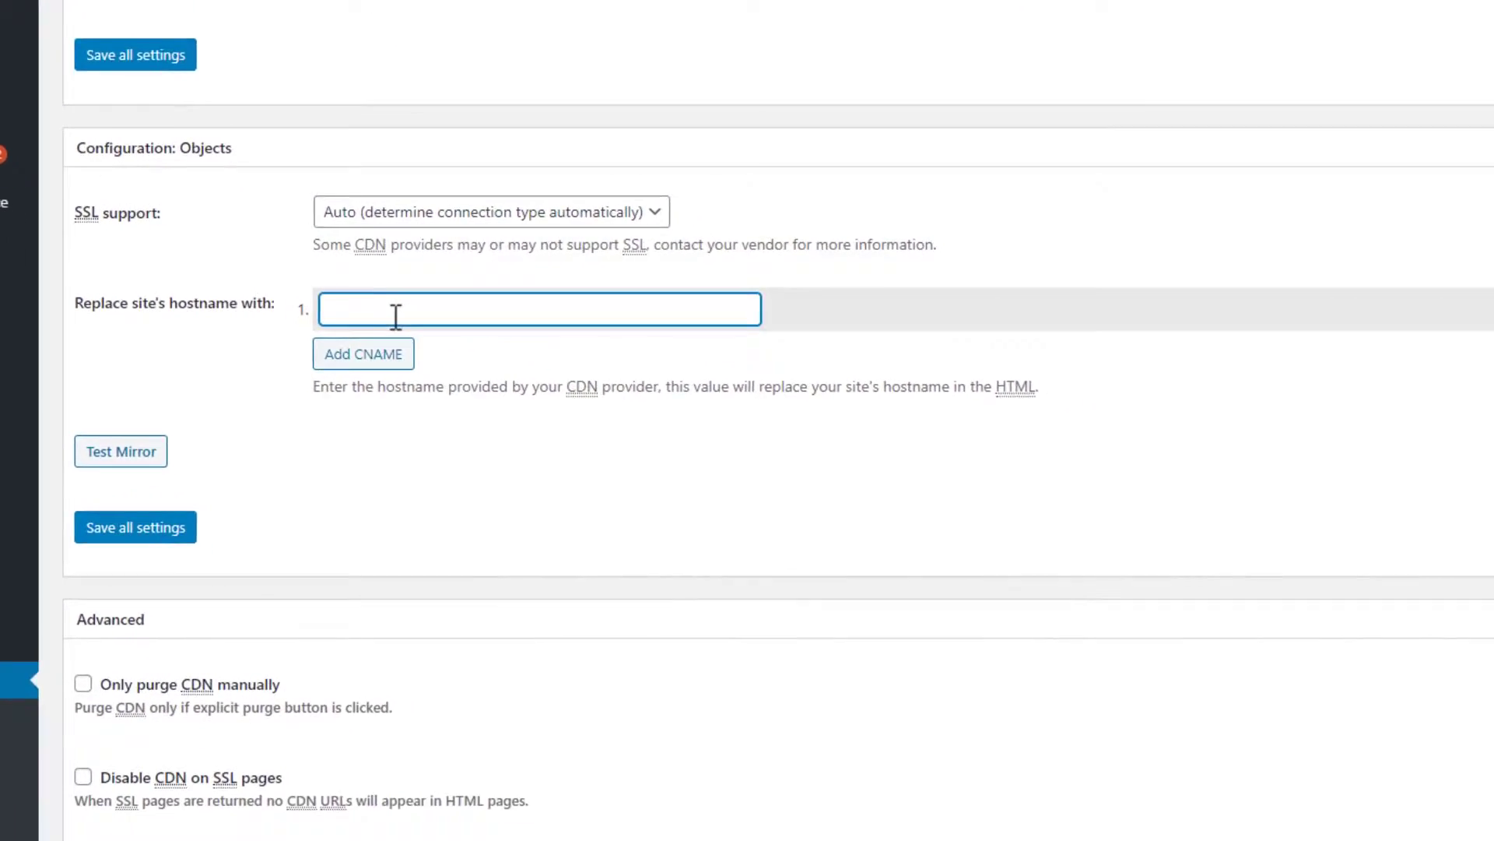
{"action": "right_click", "coordinate": [357, 263]}
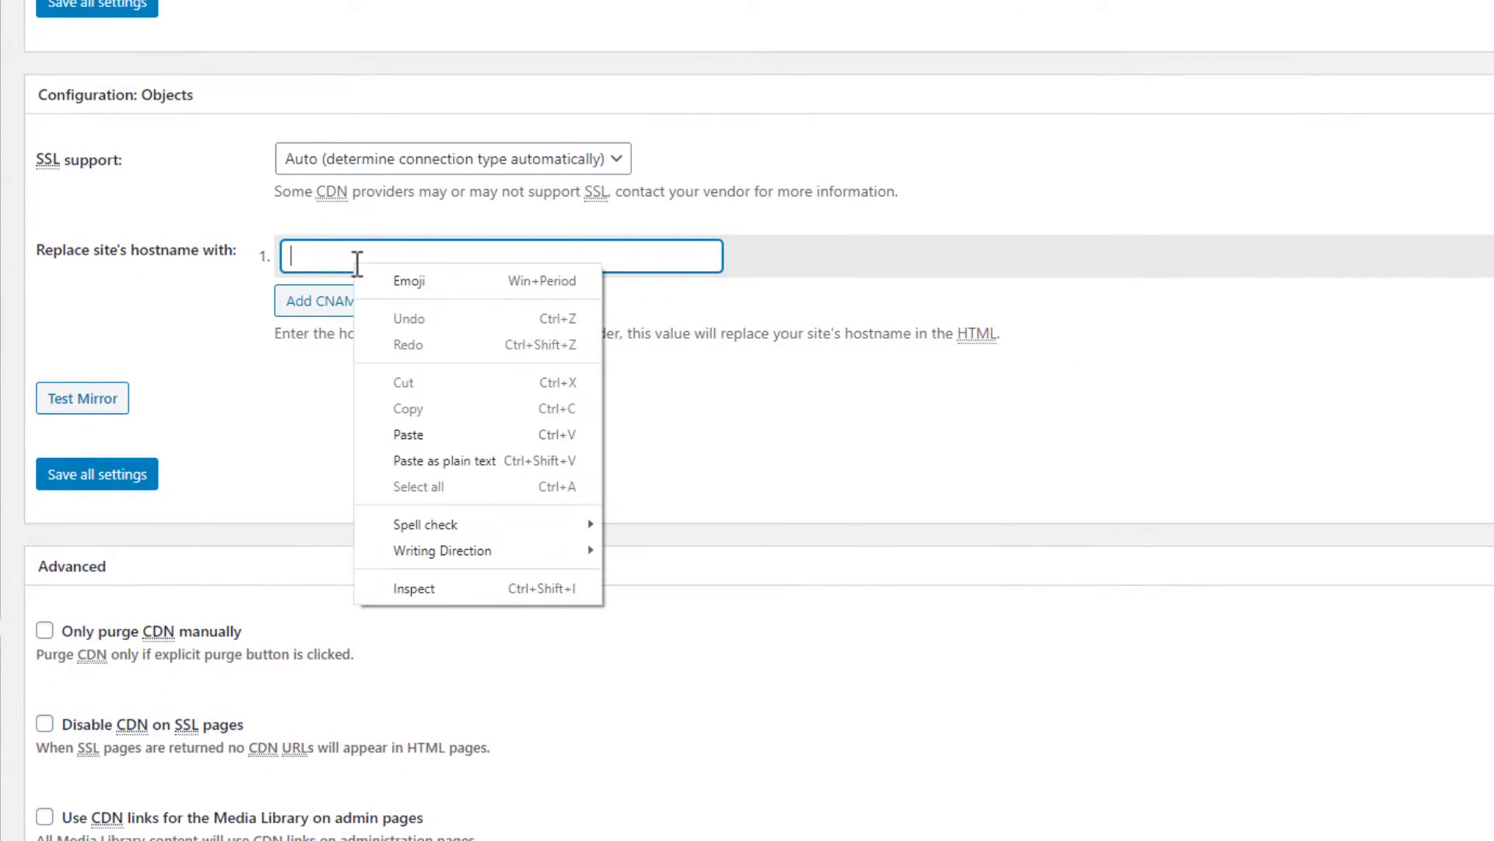
{"action": "left_click", "coordinate": [426, 460]}
{"action": "left_click", "coordinate": [529, 255]}
{"action": "key", "text": "BackSpace"}
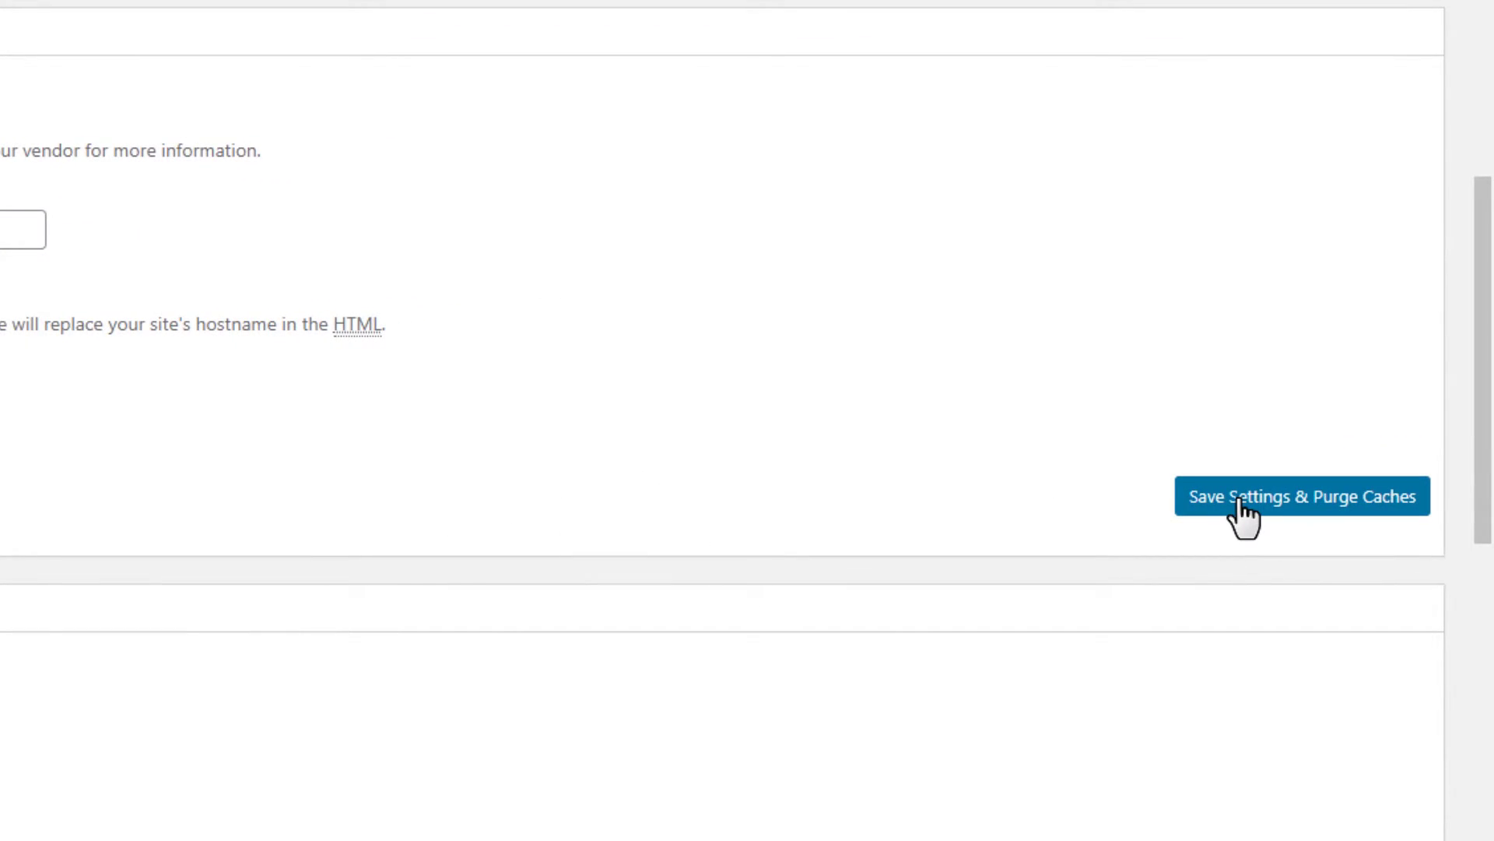
{"action": "left_click", "coordinate": [1239, 502]}
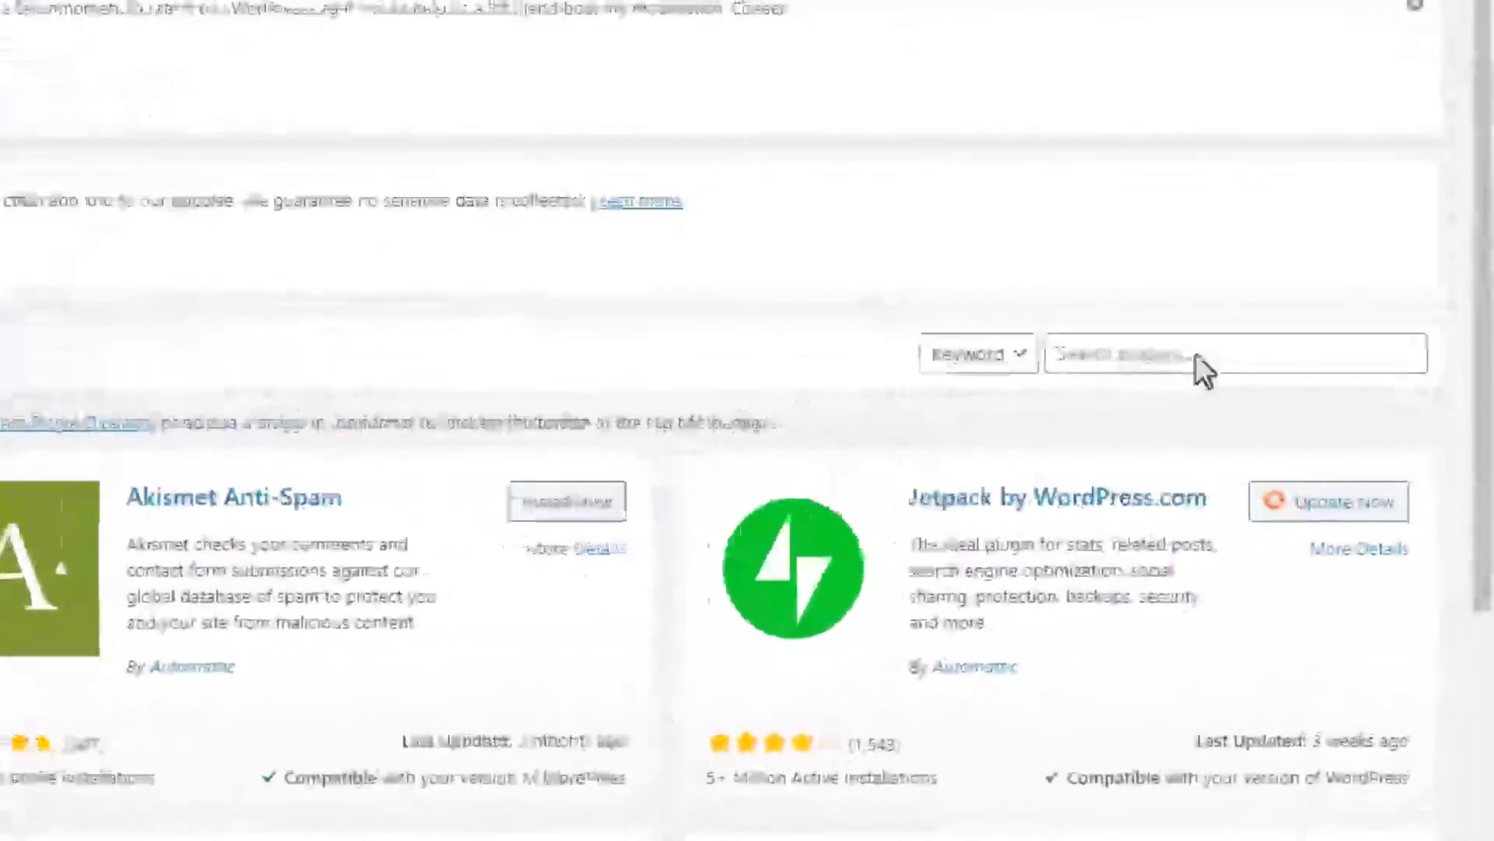
- Search the plugin directory for bunnycdn, then install and activate the BunnyCDN – WordPress CDN Plugin
{"action": "left_click", "coordinate": [1197, 348]}
{"action": "type", "text": "bunnycdn"}
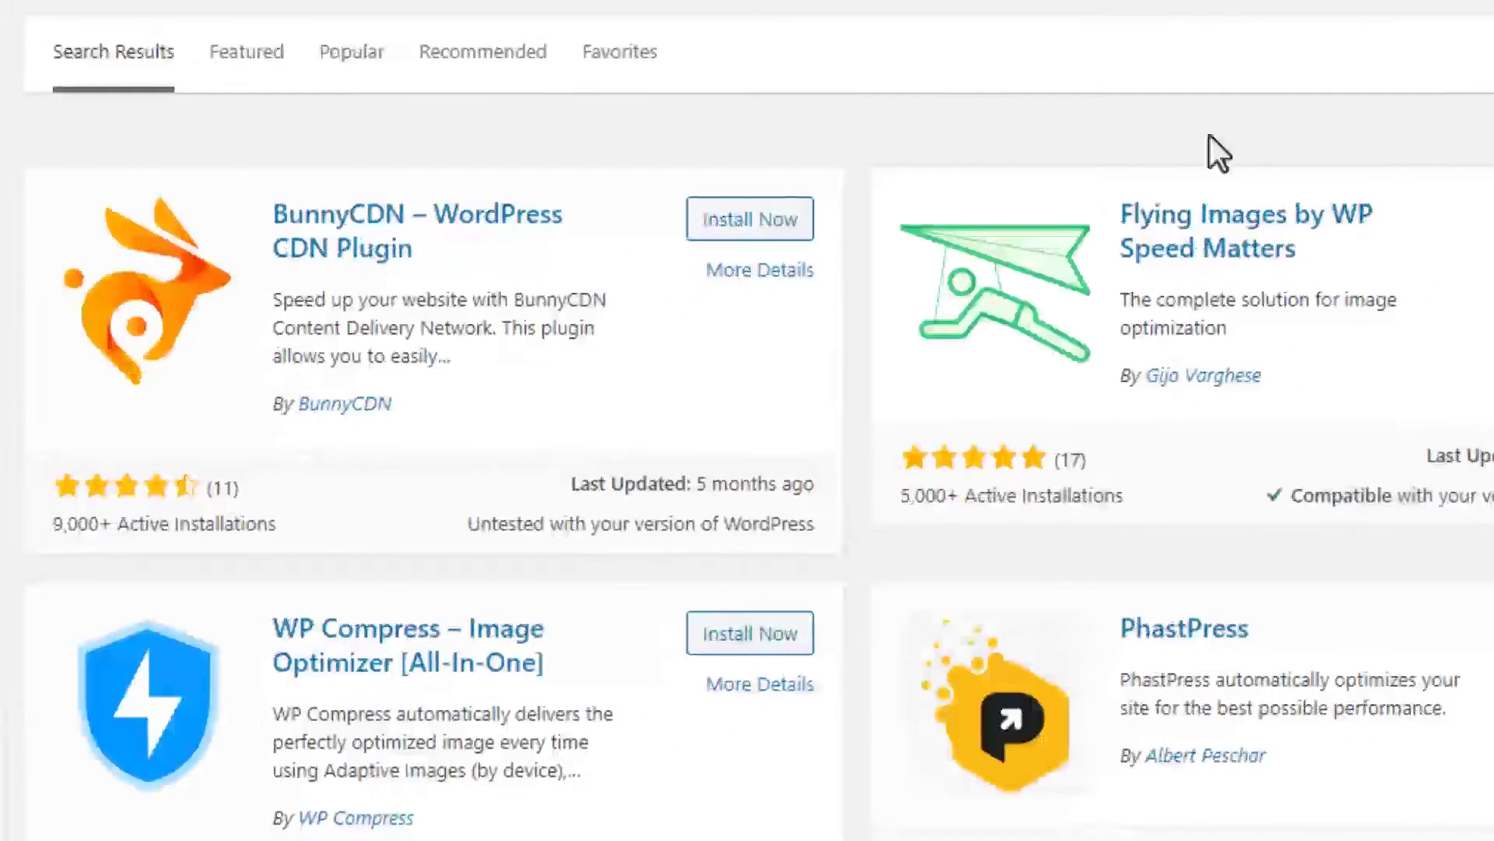
{"action": "left_click", "coordinate": [795, 227]}
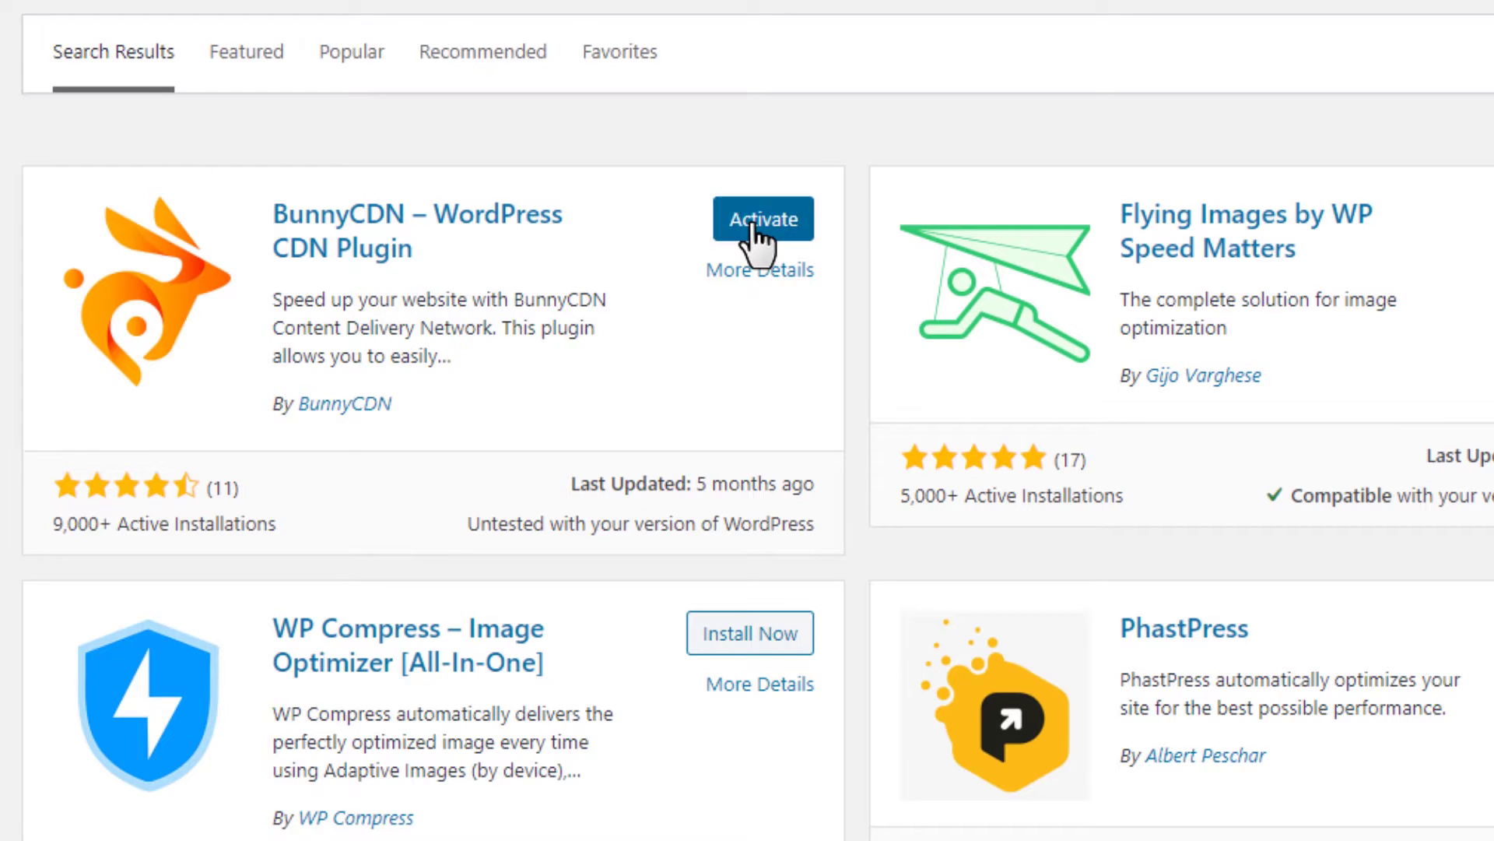
{"action": "left_click", "coordinate": [751, 224]}
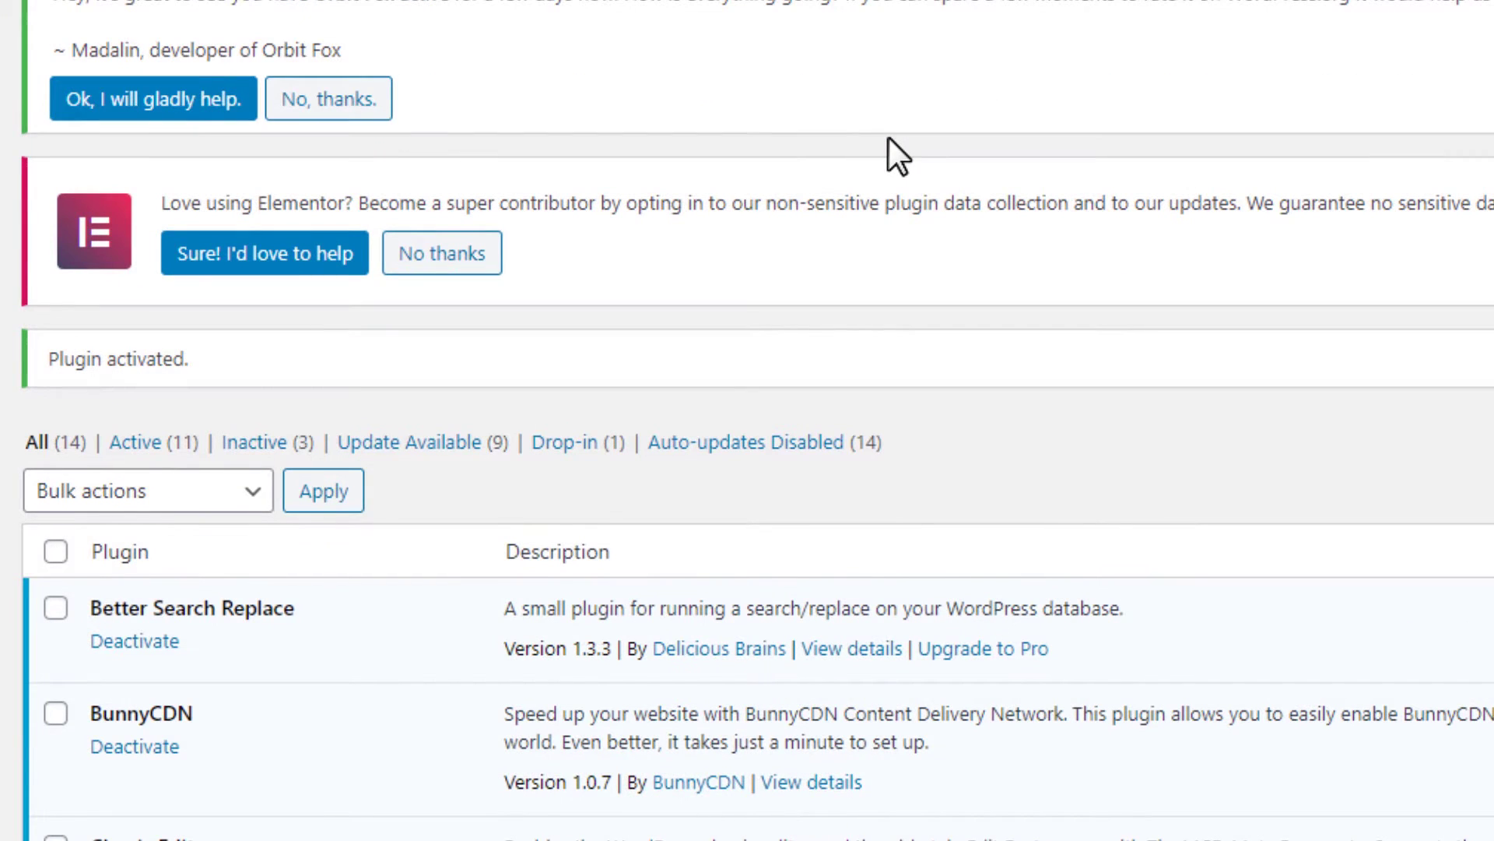
{"action": "scroll", "coordinate": [889, 138], "scroll_direction": "down", "scroll_amount": 20}
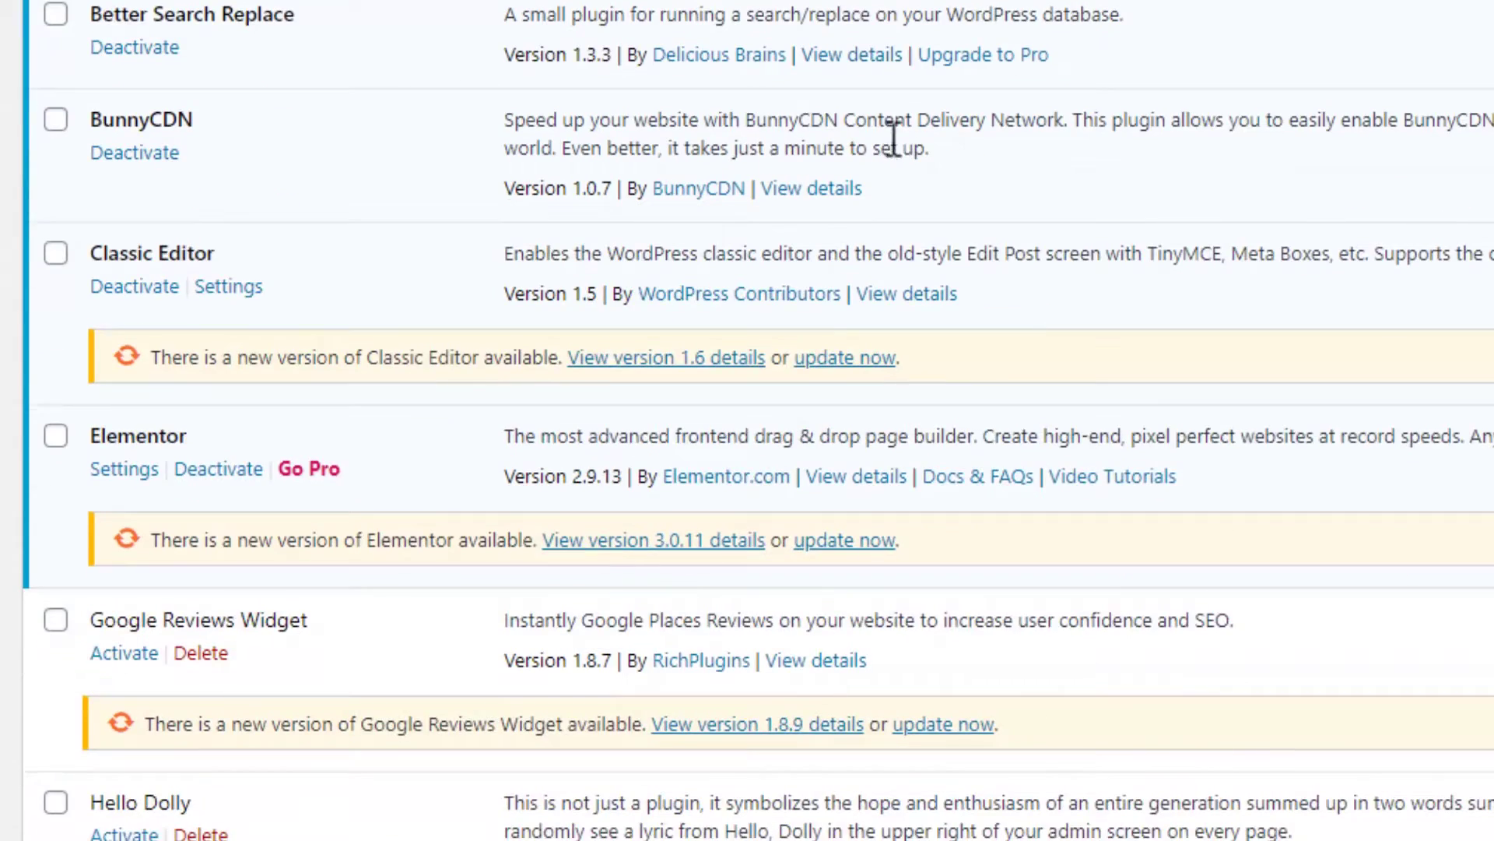
{"action": "scroll", "coordinate": [711, 291], "scroll_direction": "down", "scroll_amount": 5}
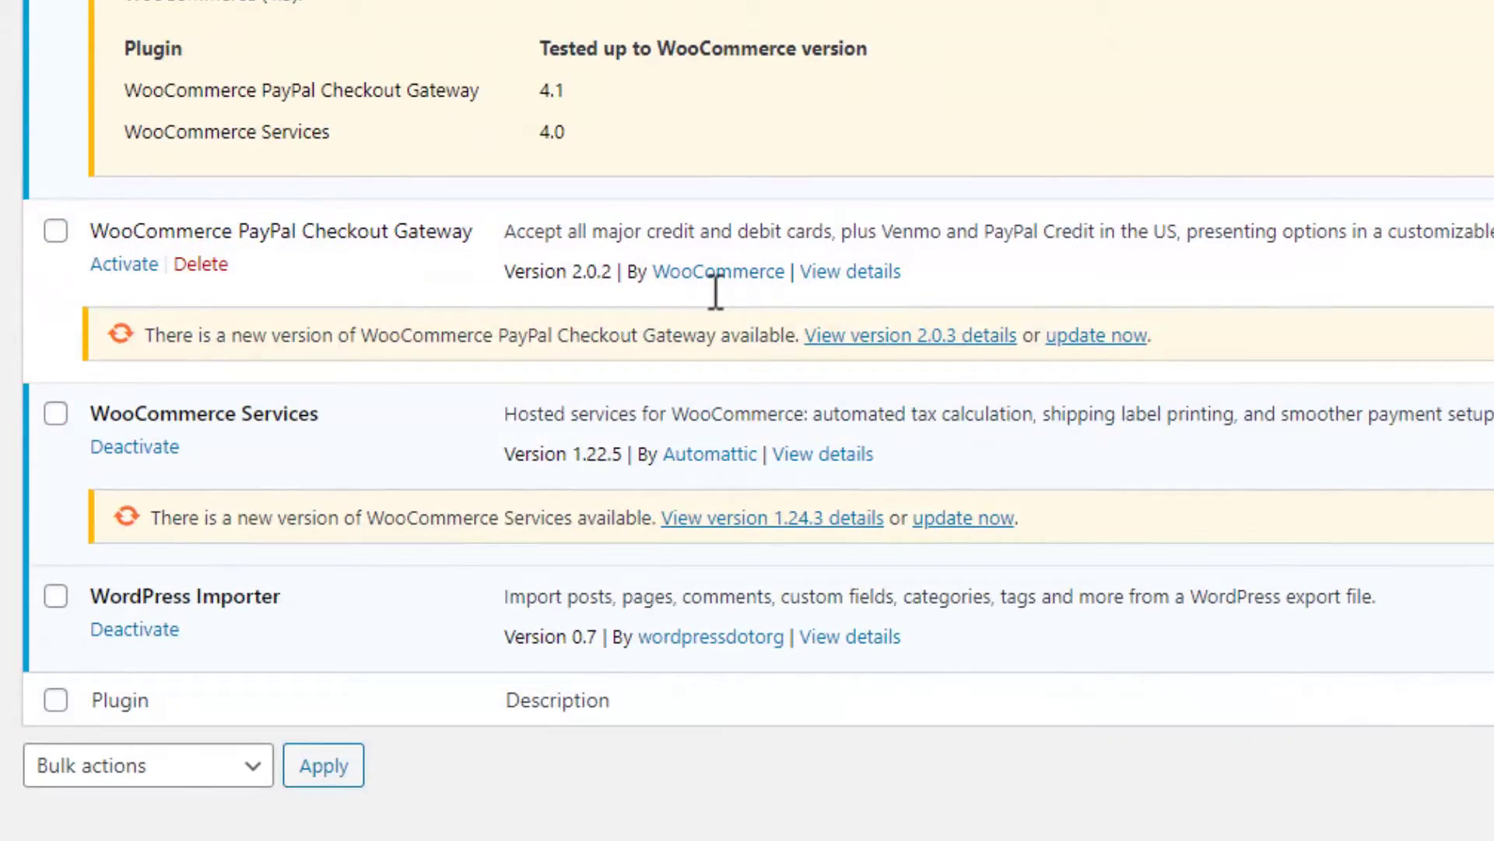
{"action": "scroll", "coordinate": [713, 290], "scroll_direction": "up", "scroll_amount": 6}
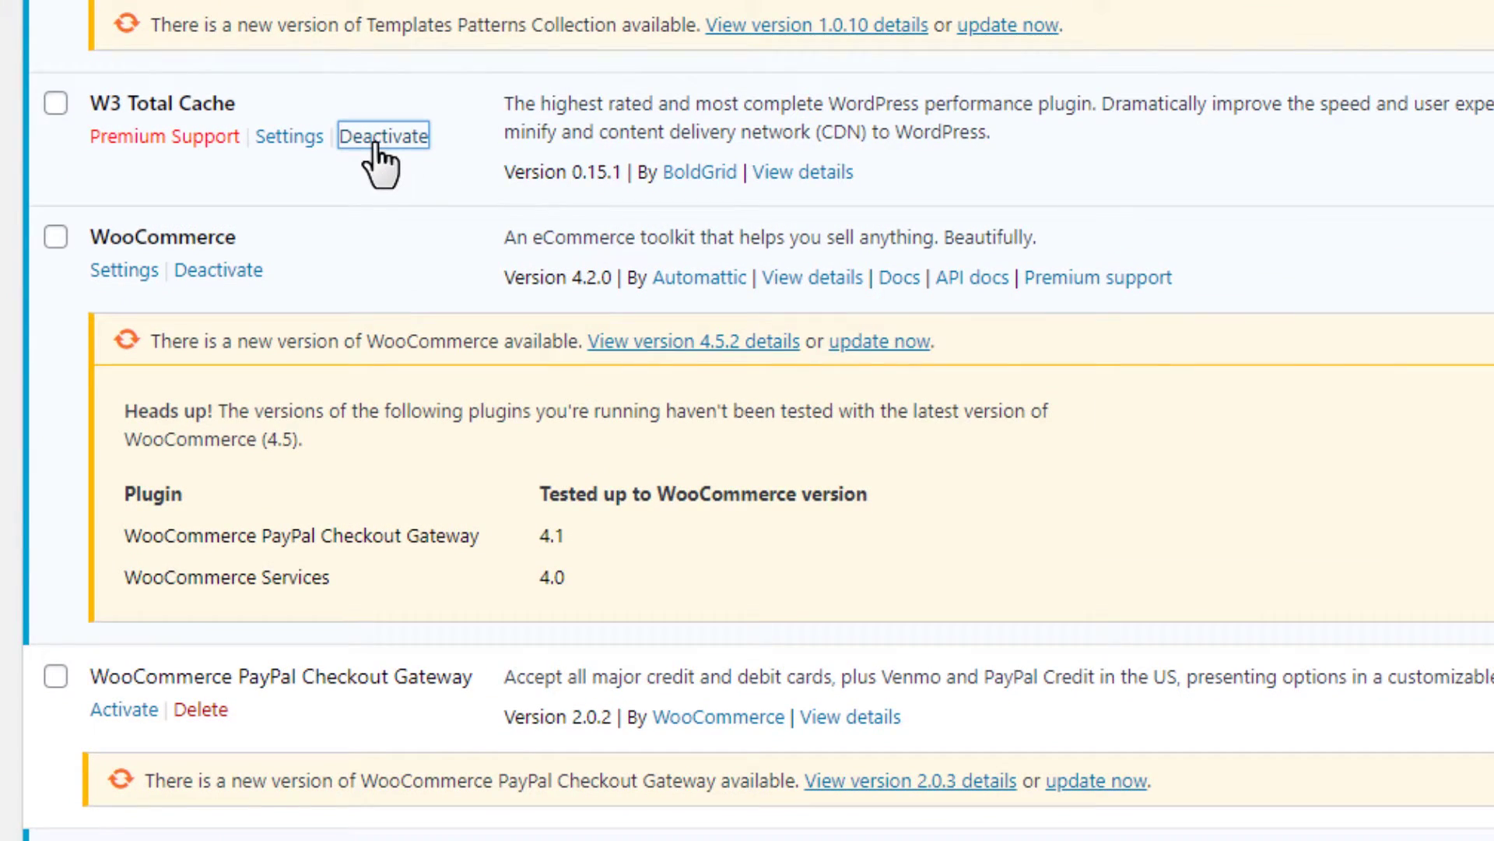
{"action": "scroll", "coordinate": [739, 286], "scroll_direction": "down", "scroll_amount": 5}
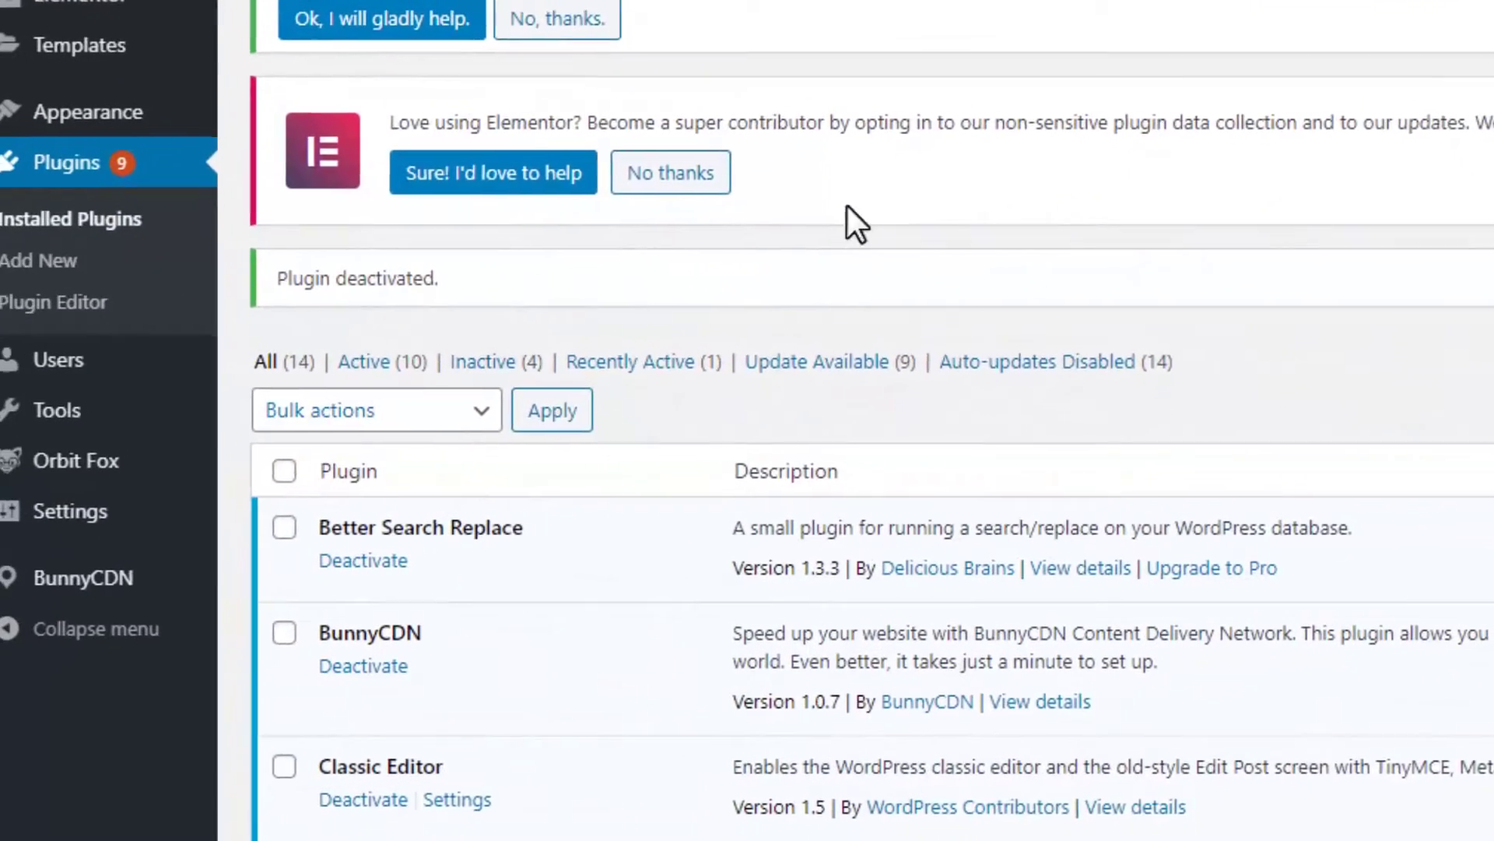
- Open the BunnyCDN plugin settings and copy the pull zone name ornatejewellery from the BunnyCDN dashboard
{"action": "left_click", "coordinate": [123, 578]}
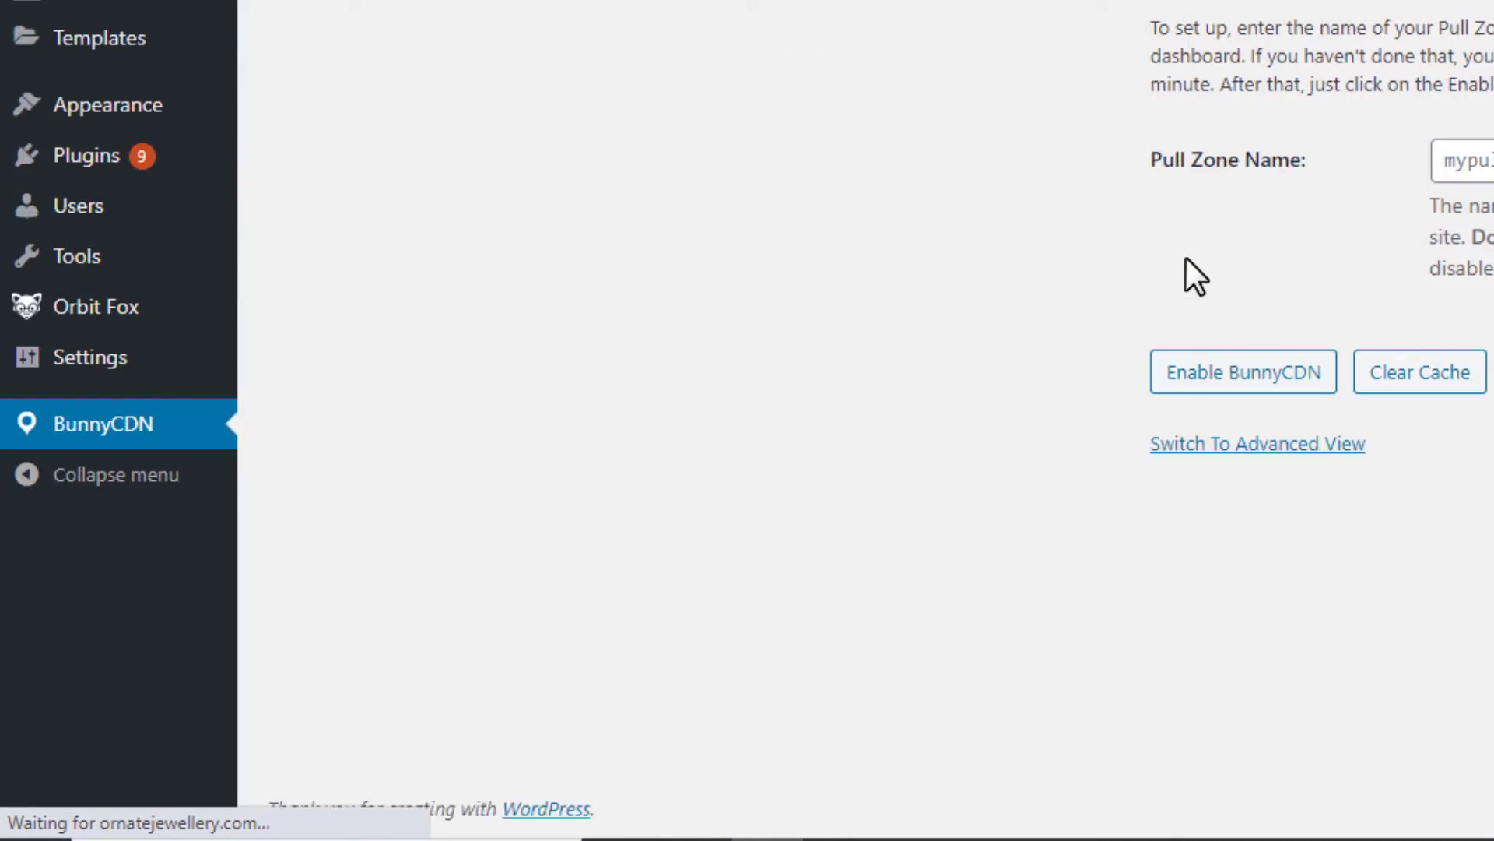
{"action": "left_click", "coordinate": [1464, 163]}
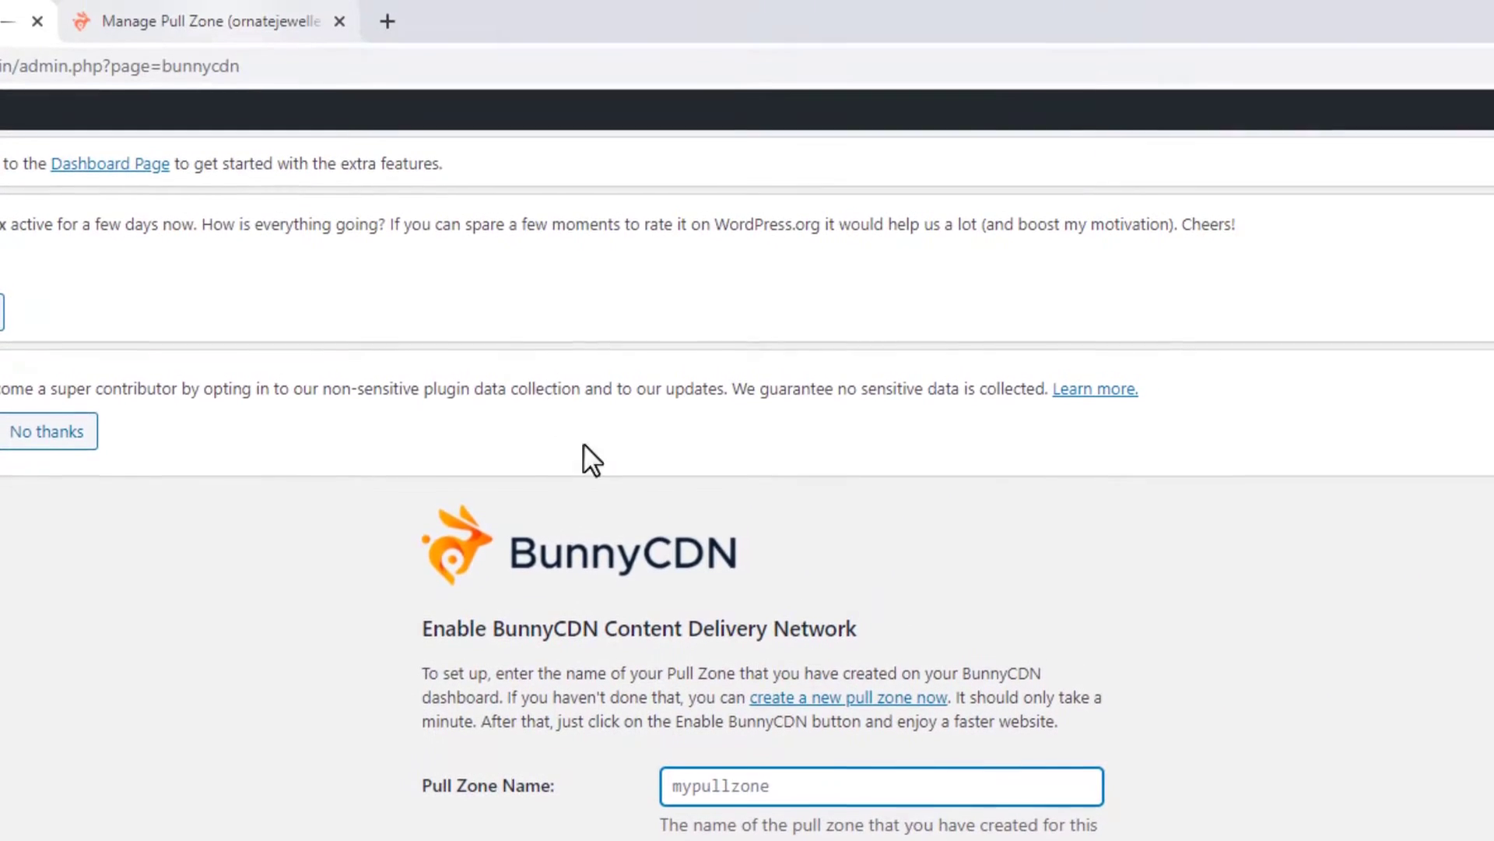
{"action": "left_click", "coordinate": [207, 18]}
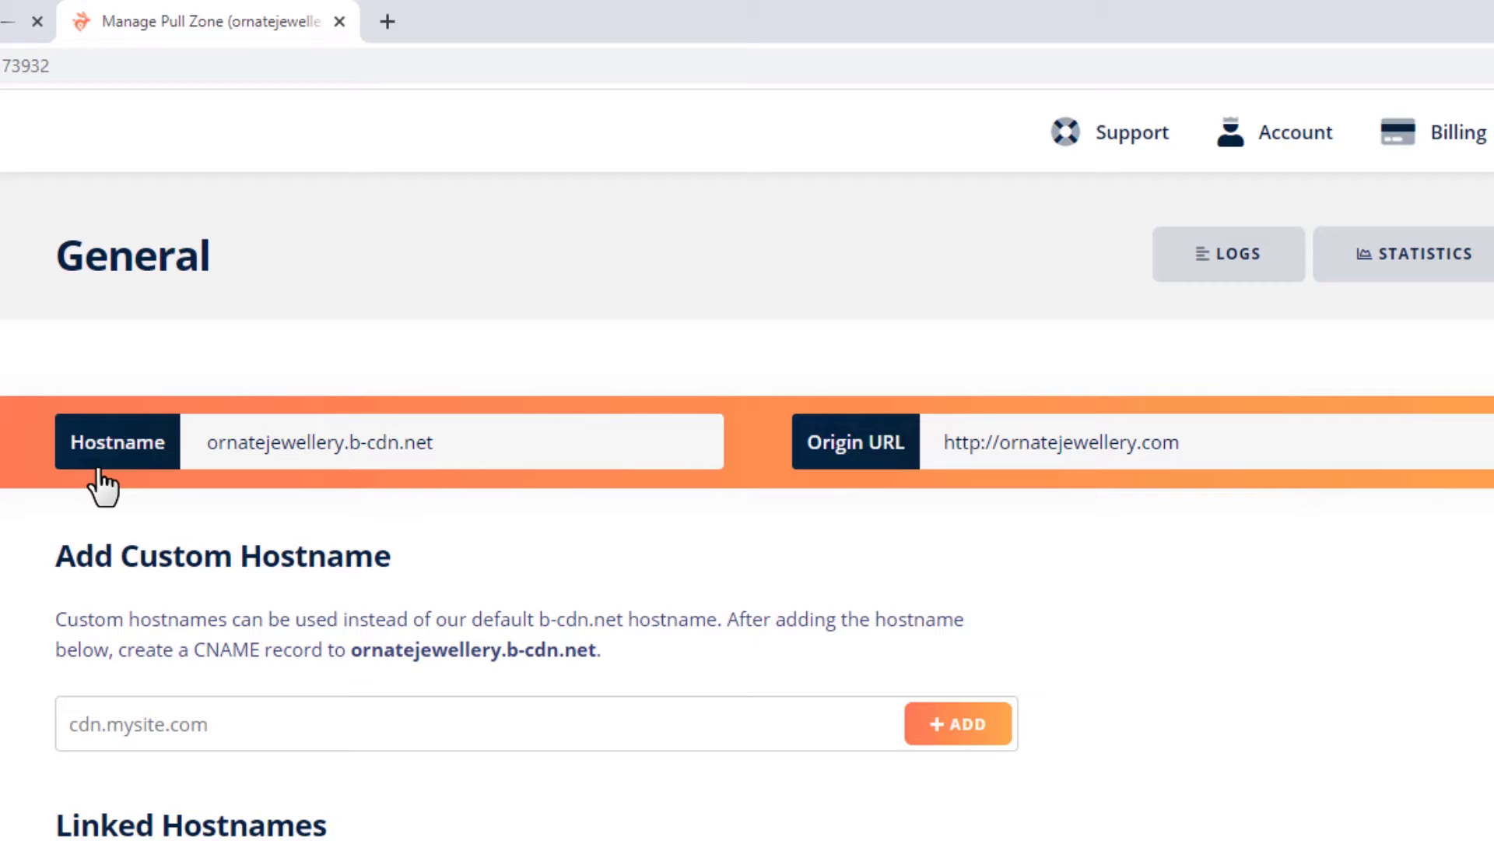
{"action": "left_click", "coordinate": [85, 343]}
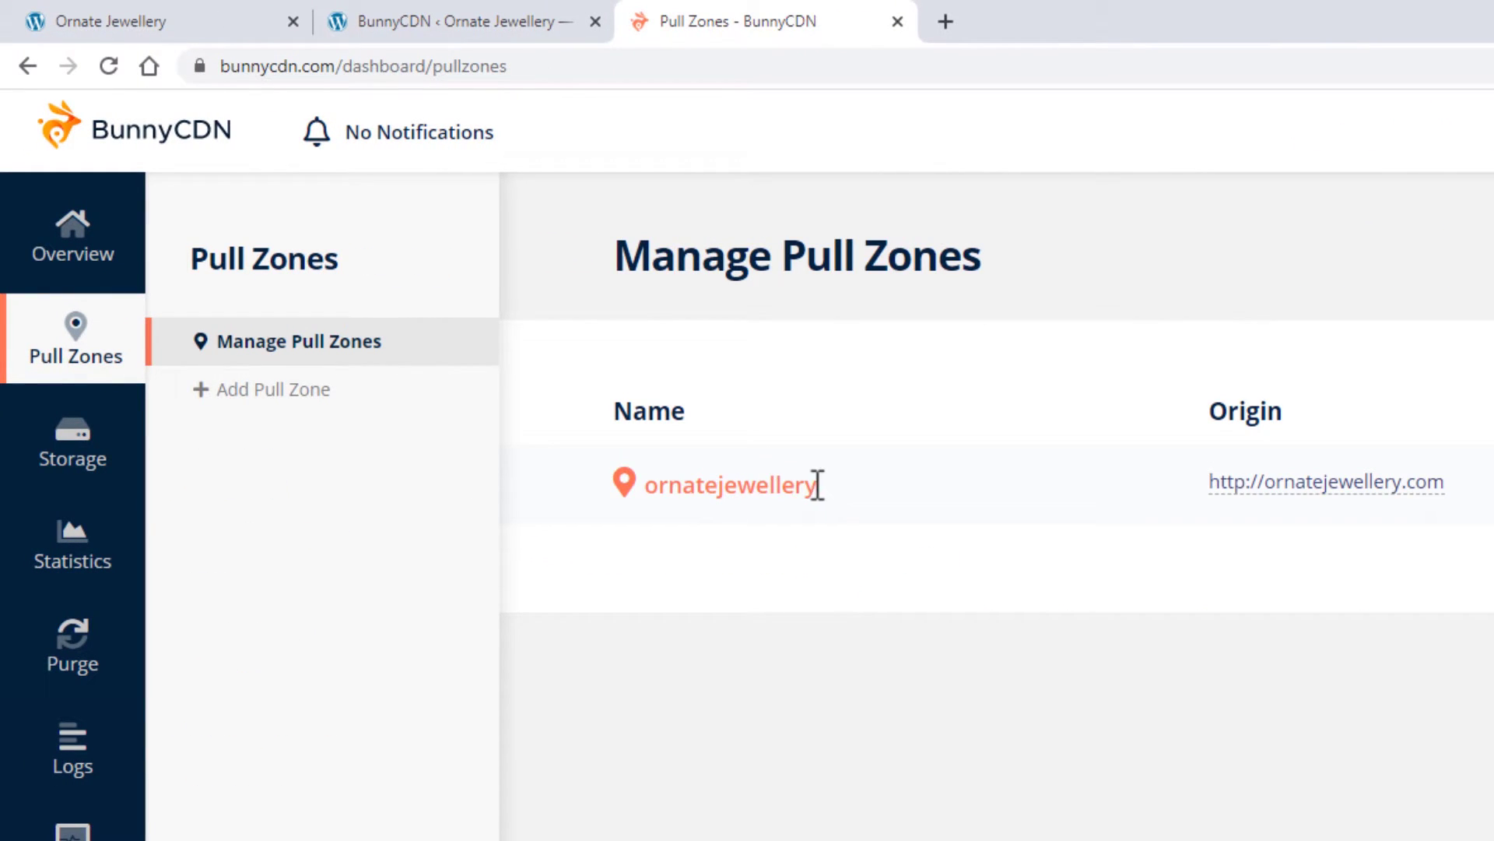
{"action": "left_click_drag", "start_coordinate": [817, 484], "coordinate": [652, 494]}
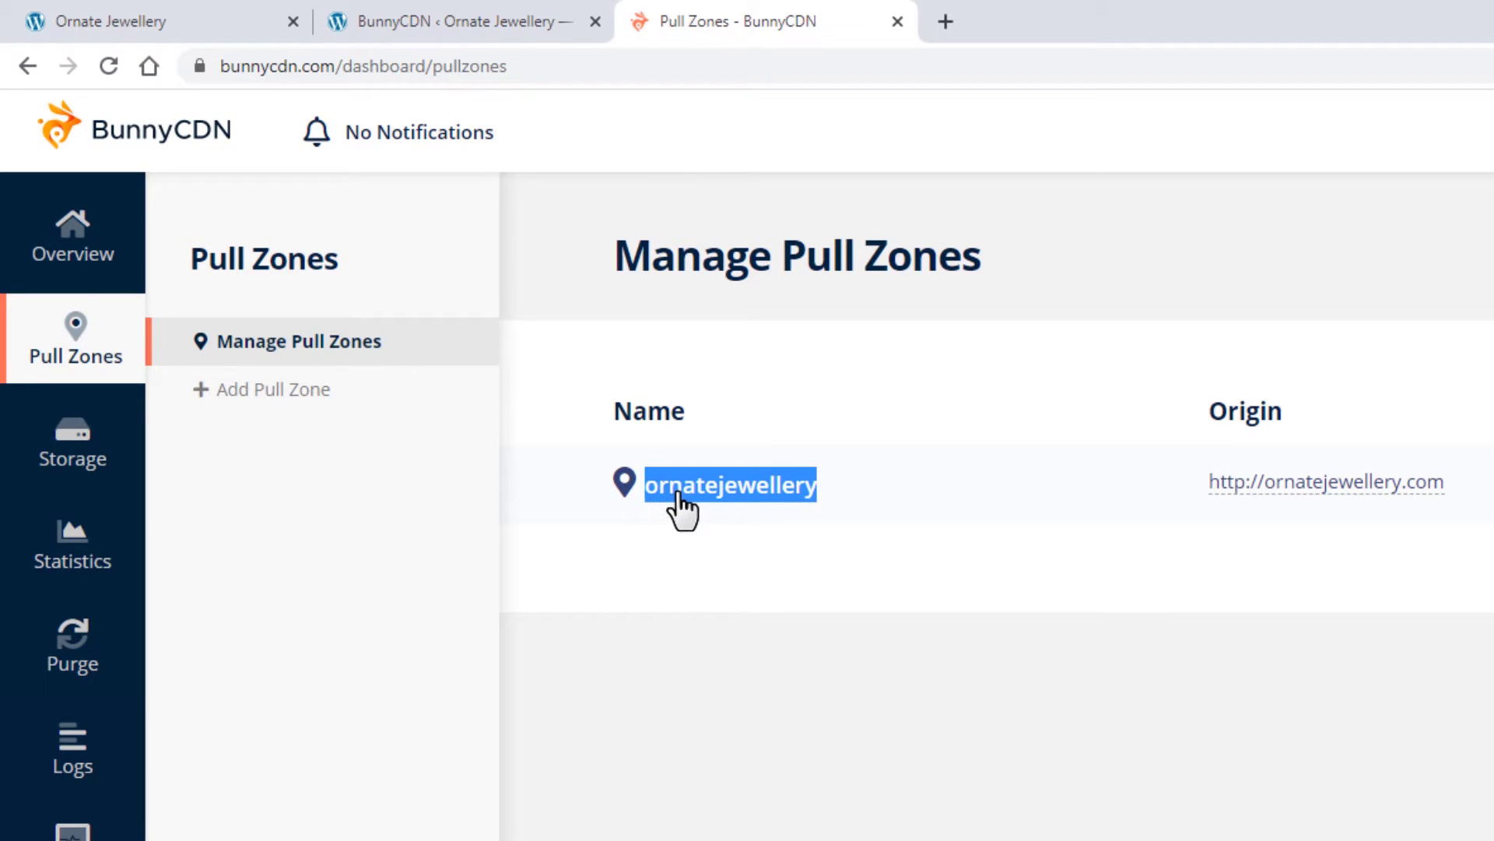
{"action": "right_click", "coordinate": [677, 490]}
{"action": "left_click", "coordinate": [743, 689]}
- Paste ornatejewellery as the Pull Zone Name and enable BunnyCDN
{"action": "left_click", "coordinate": [871, 697]}
{"action": "left_click", "coordinate": [477, 16]}
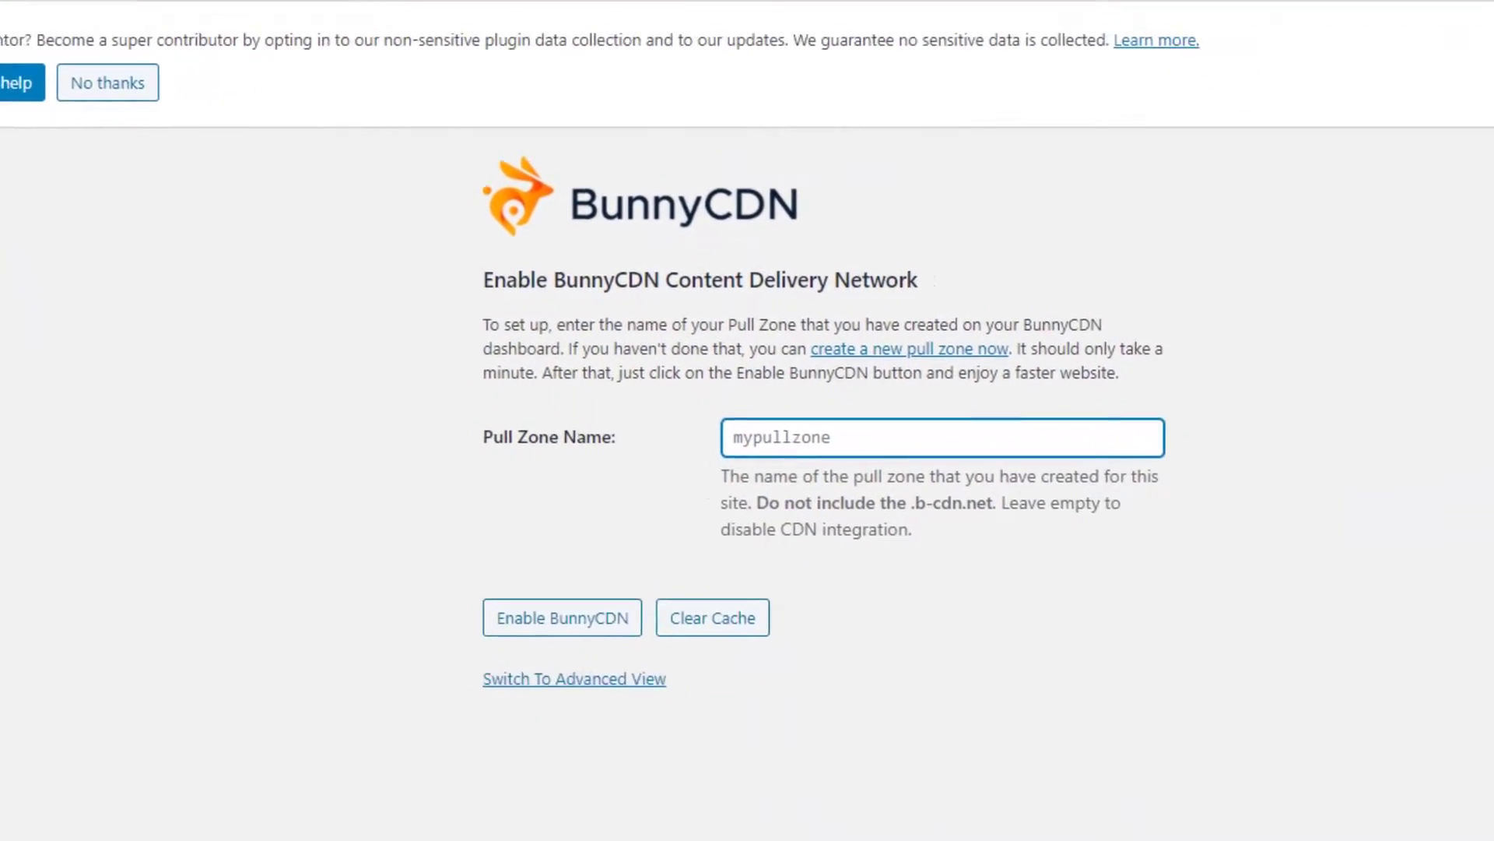
{"action": "right_click", "coordinate": [1191, 718]}
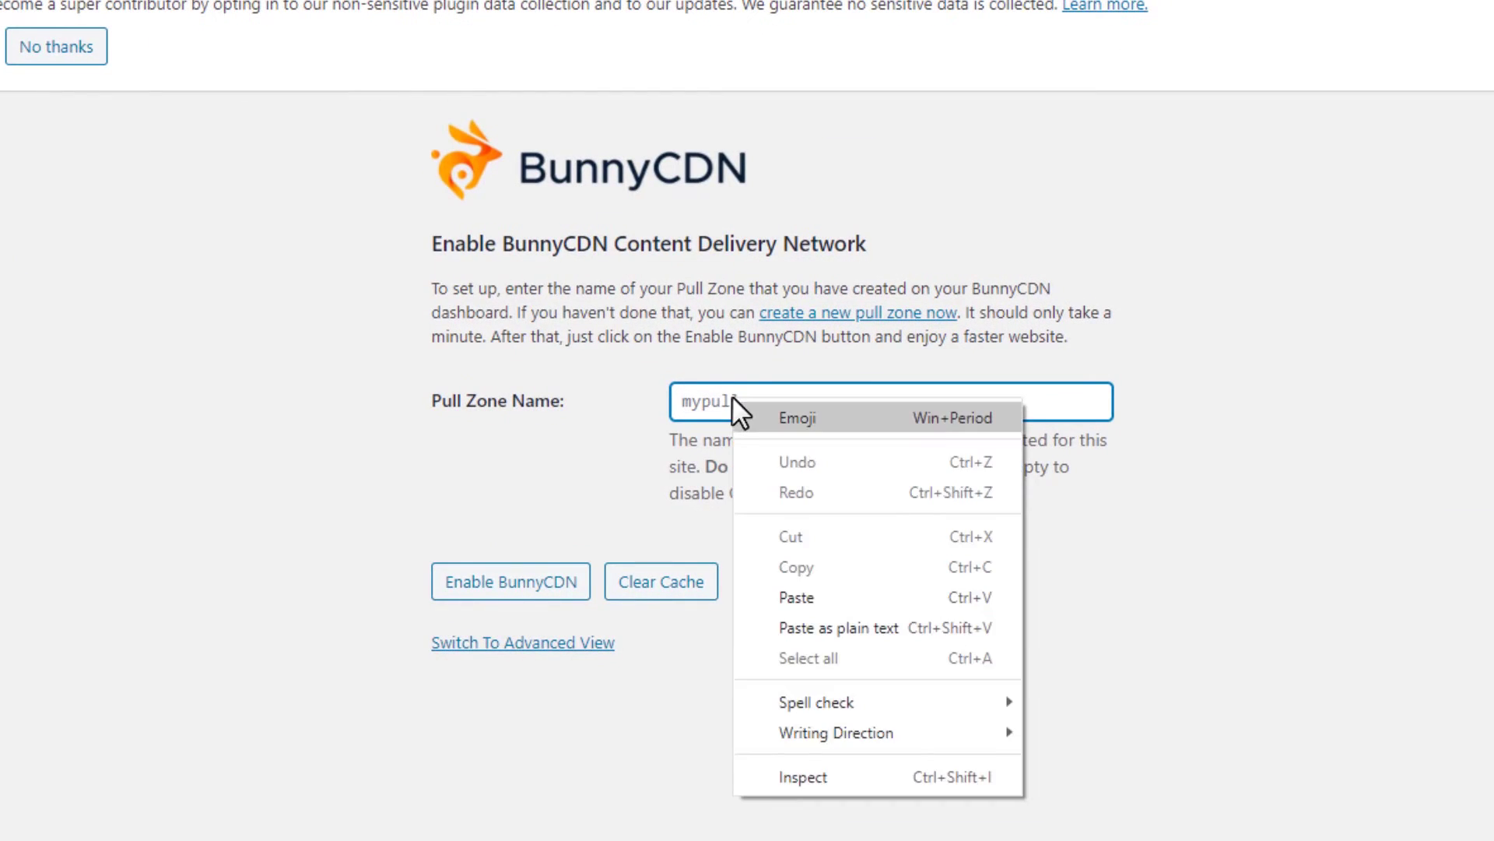
{"action": "left_click", "coordinate": [847, 627]}
{"action": "left_click", "coordinate": [537, 580]}
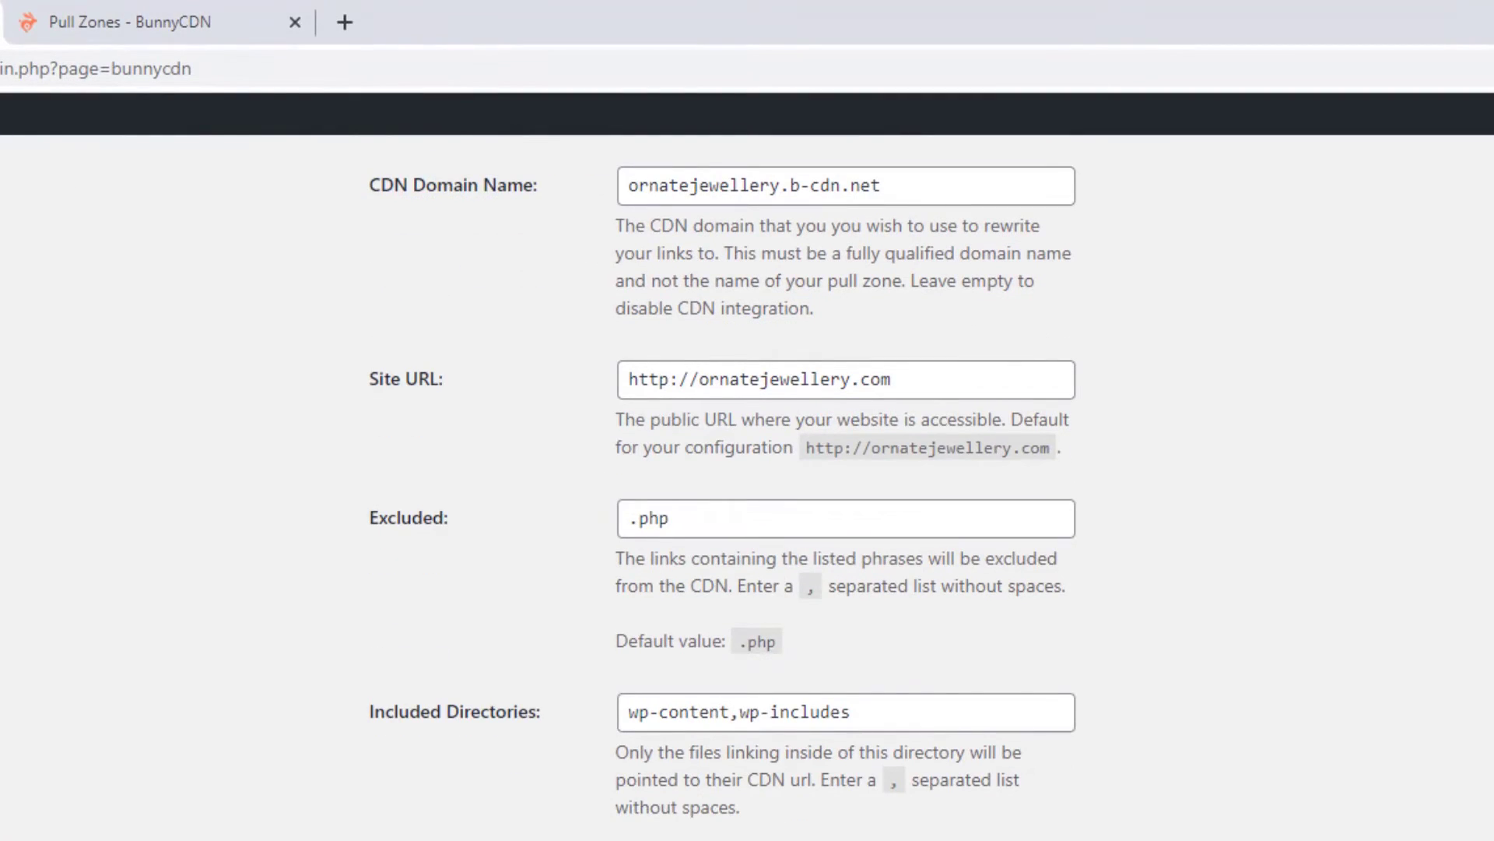
- Check the CDN Domain Name reads ornatejewellery.b-cdn.net, then reopen the pull zone's General page
{"action": "scroll", "coordinate": [846, 467], "scroll_direction": "up", "scroll_amount": 2}
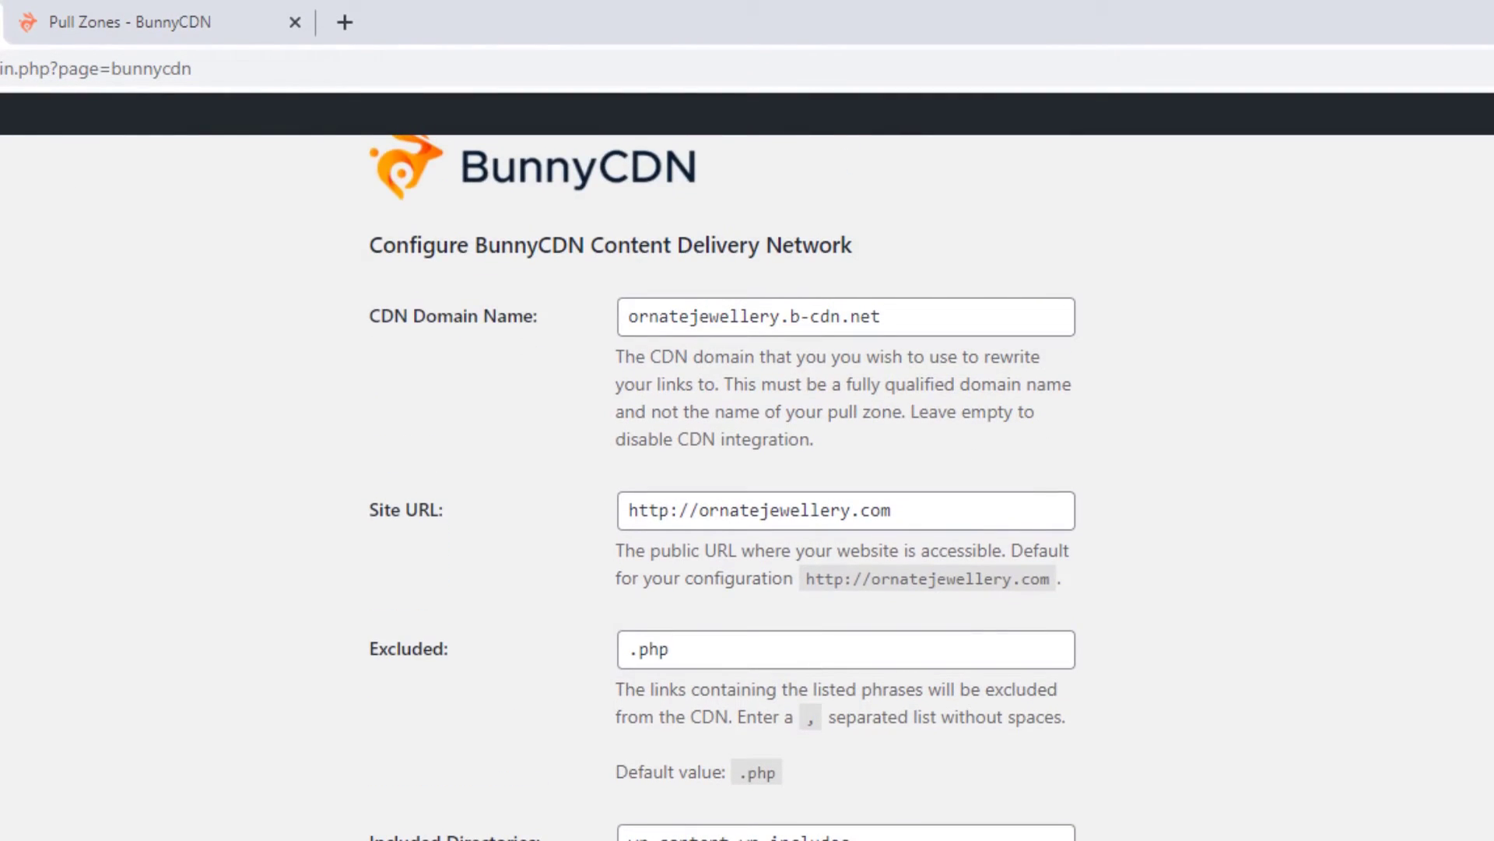
{"action": "left_click_drag", "start_coordinate": [954, 314], "coordinate": [620, 314]}
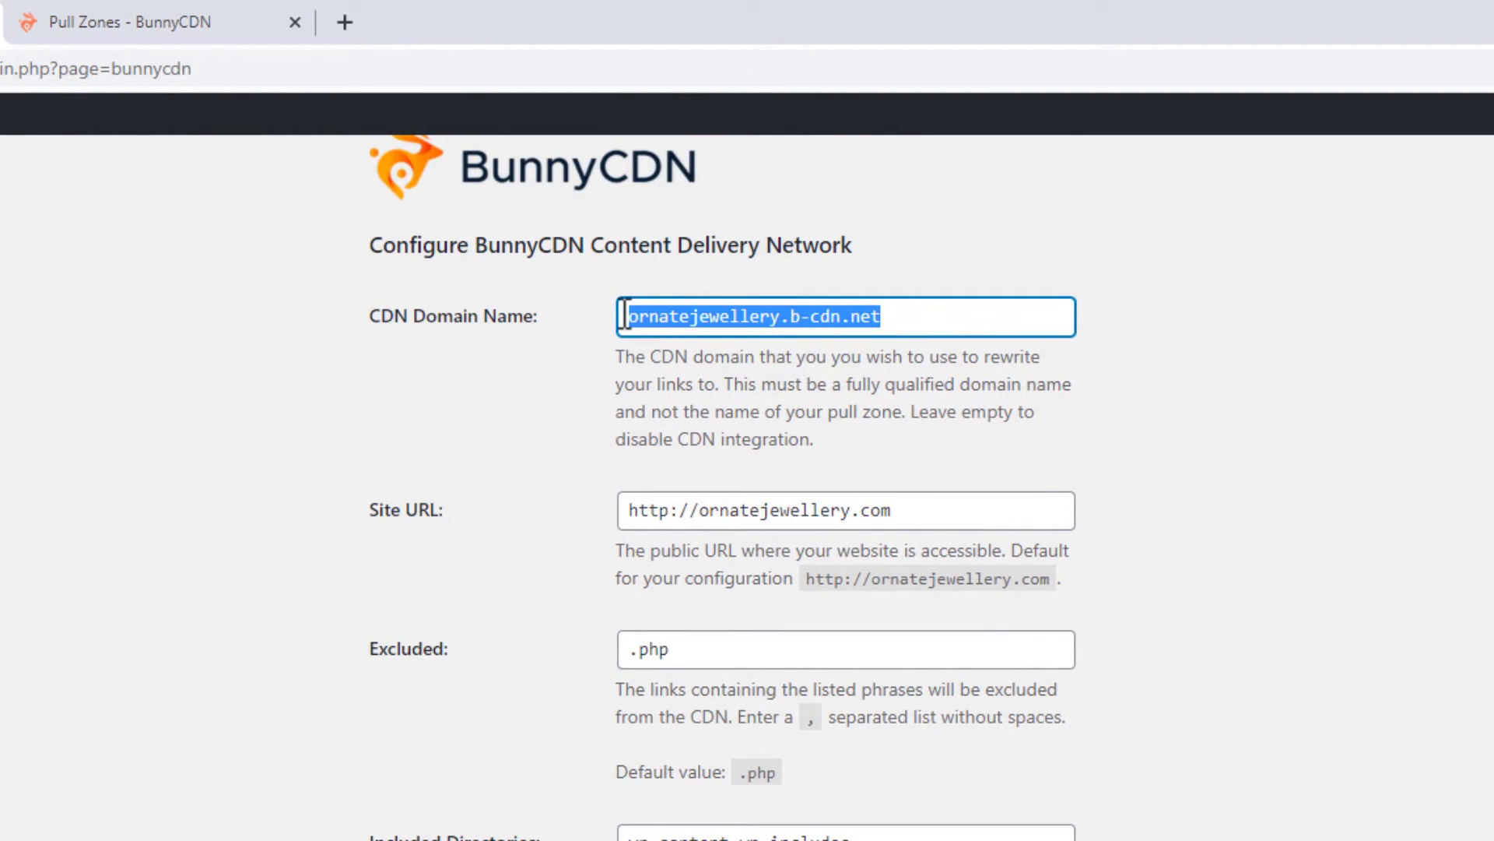
{"action": "left_click", "coordinate": [596, 324]}
{"action": "left_click", "coordinate": [950, 316]}
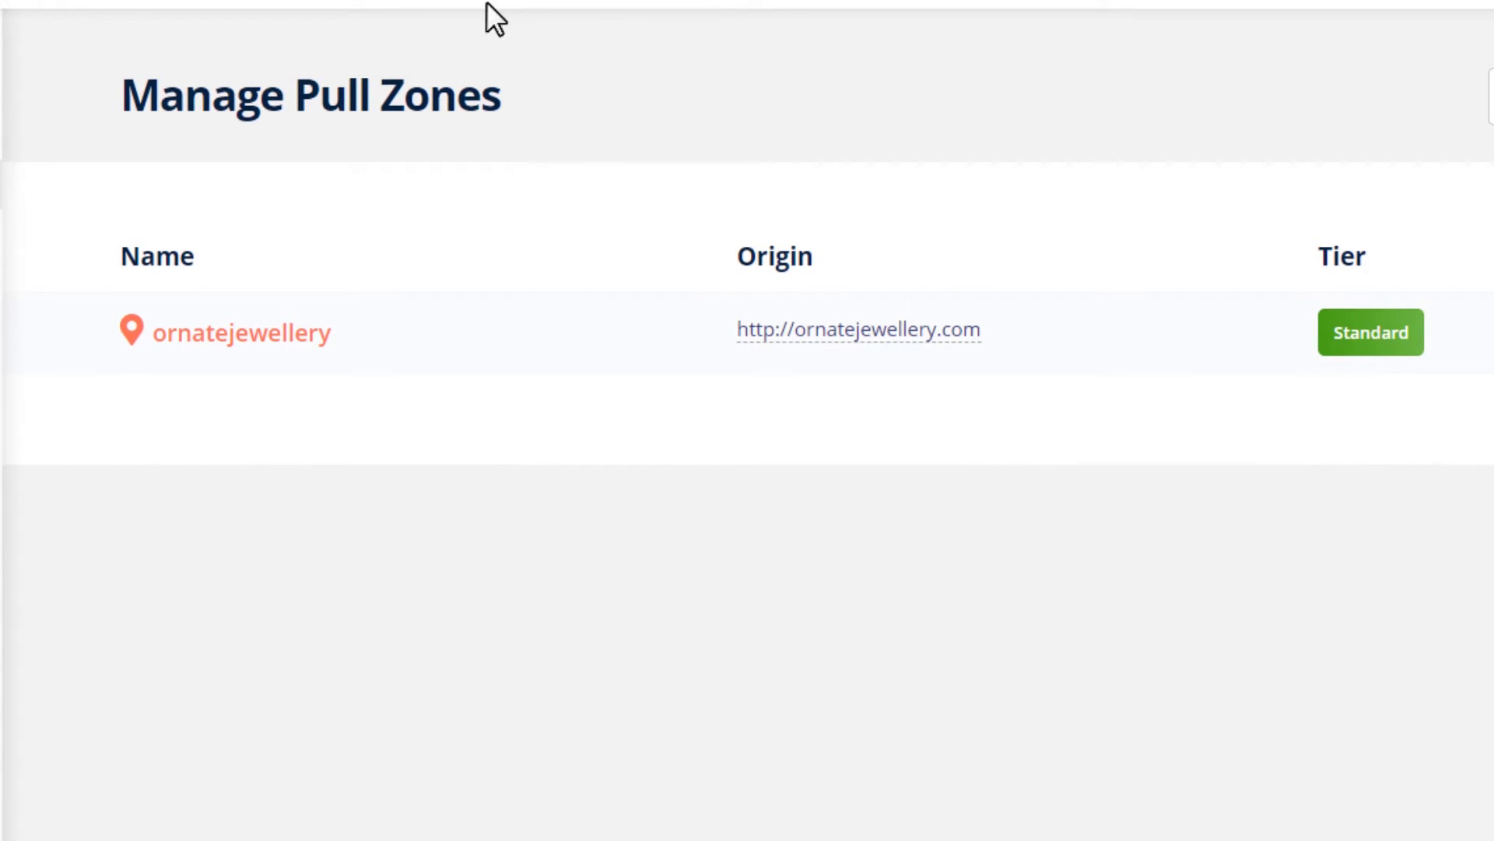
{"action": "left_click", "coordinate": [244, 342]}
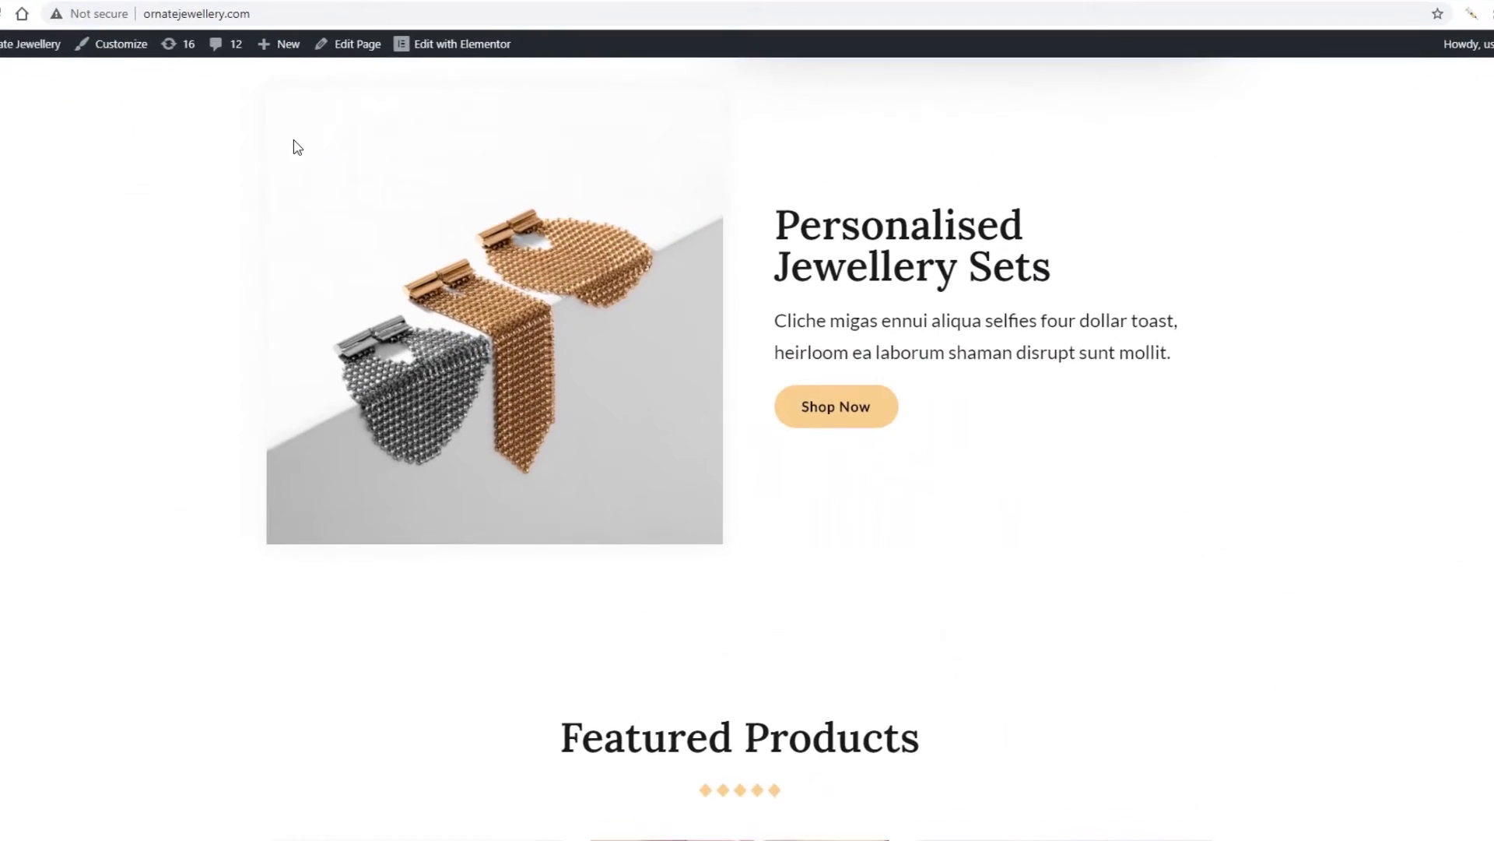
- Inspect the homepage jewellery image and confirm its src loads from ornatejewellery.b-cdn.net
{"action": "right_click", "coordinate": [134, 42]}
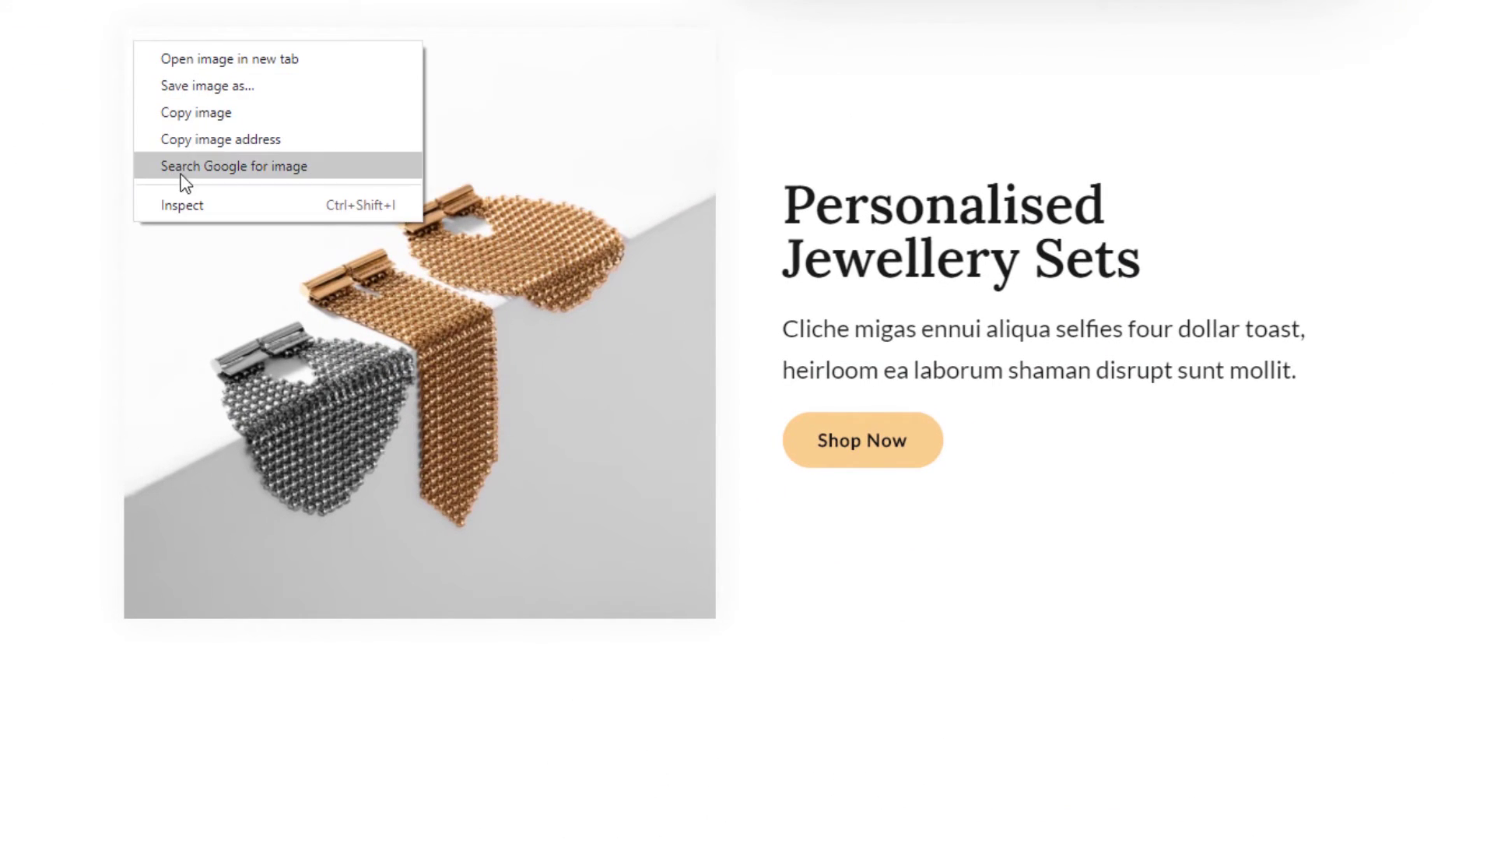
{"action": "left_click", "coordinate": [187, 206]}
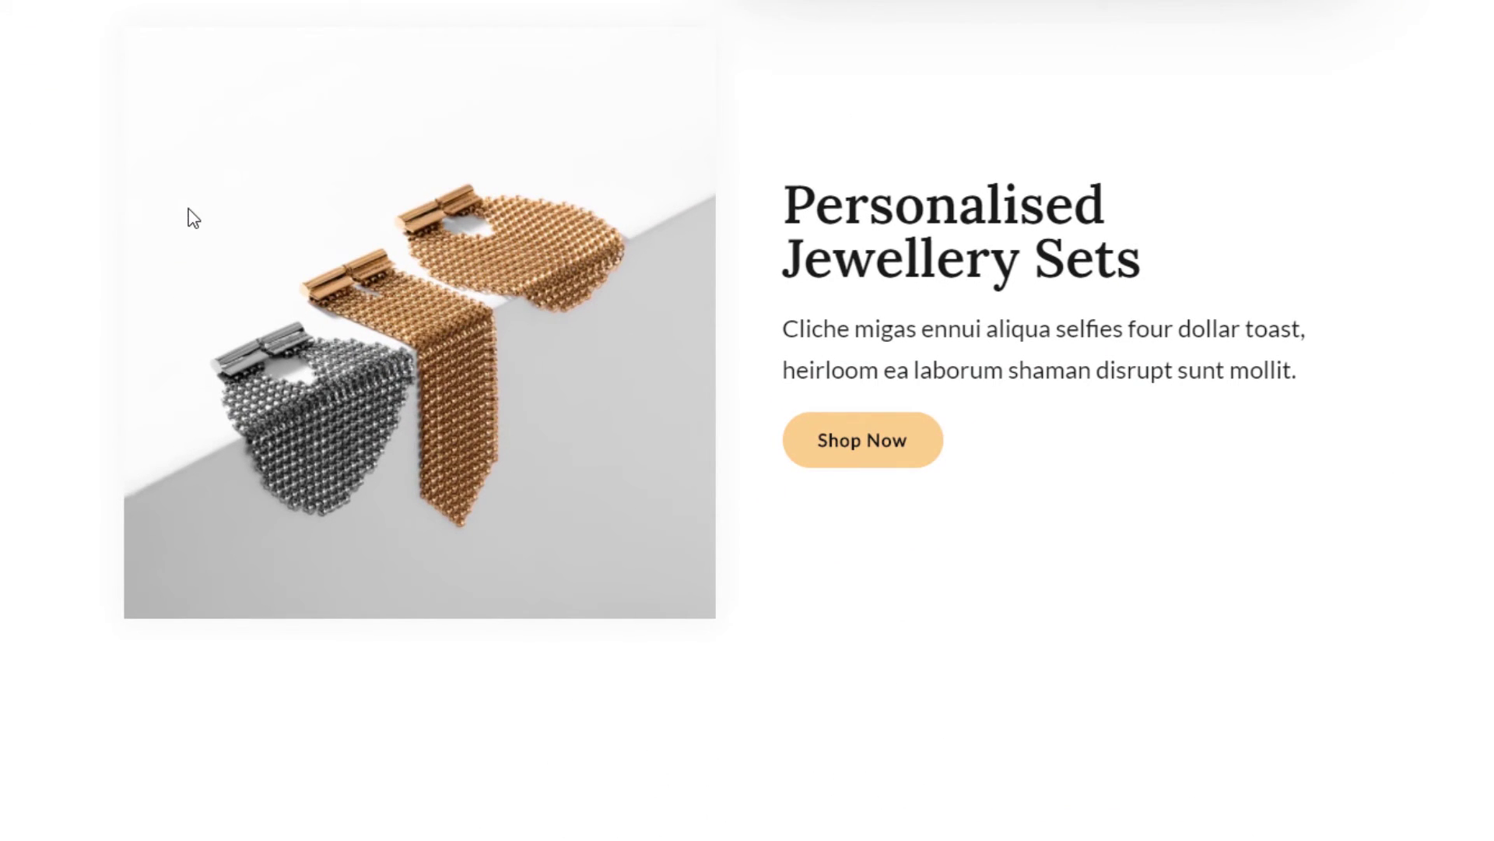
{"action": "left_click", "coordinate": [245, 371]}
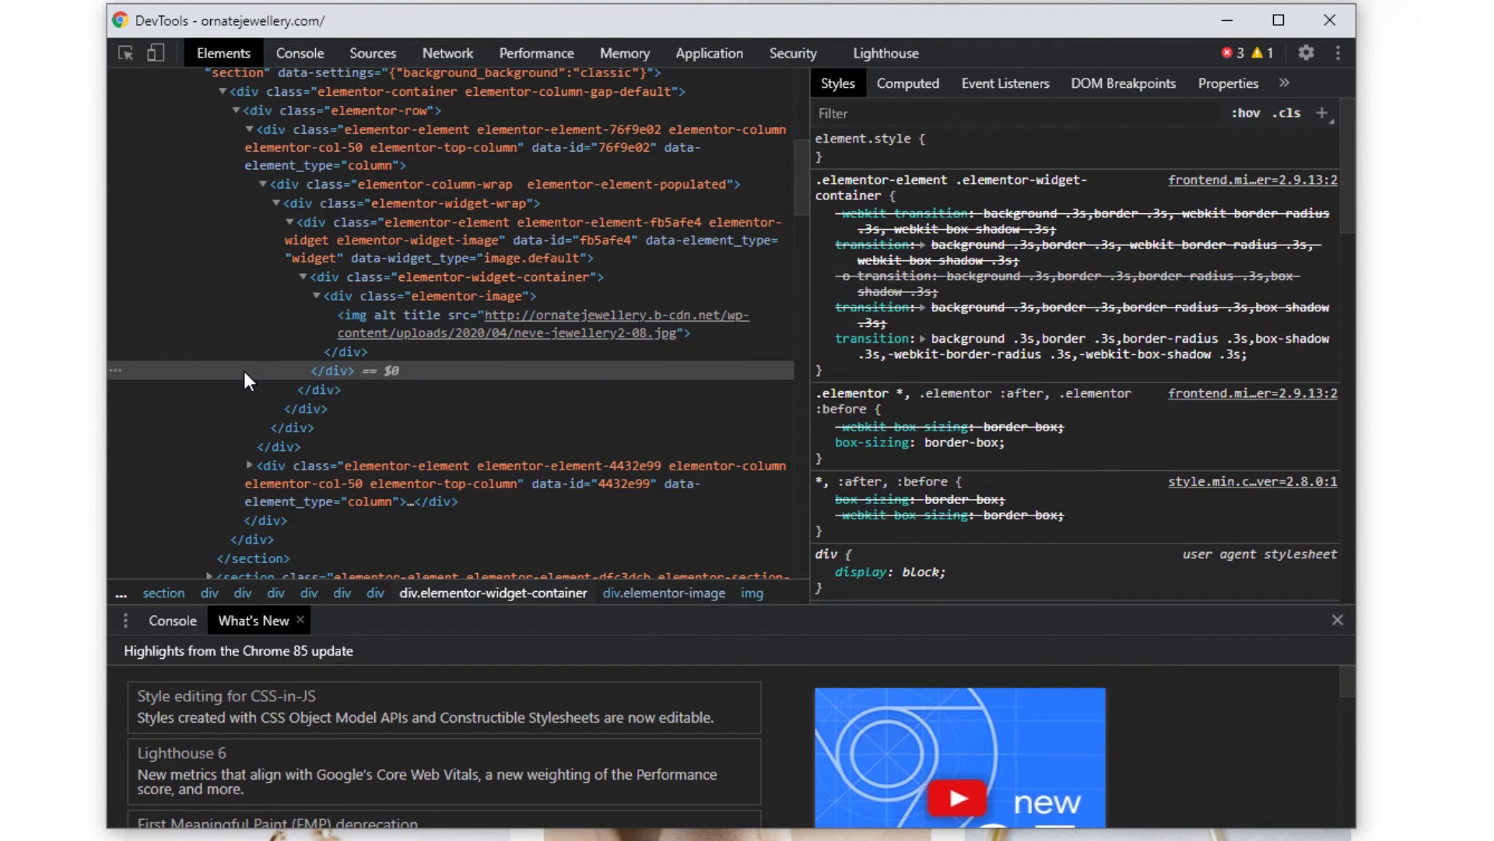
{"action": "left_click", "coordinate": [262, 336]}
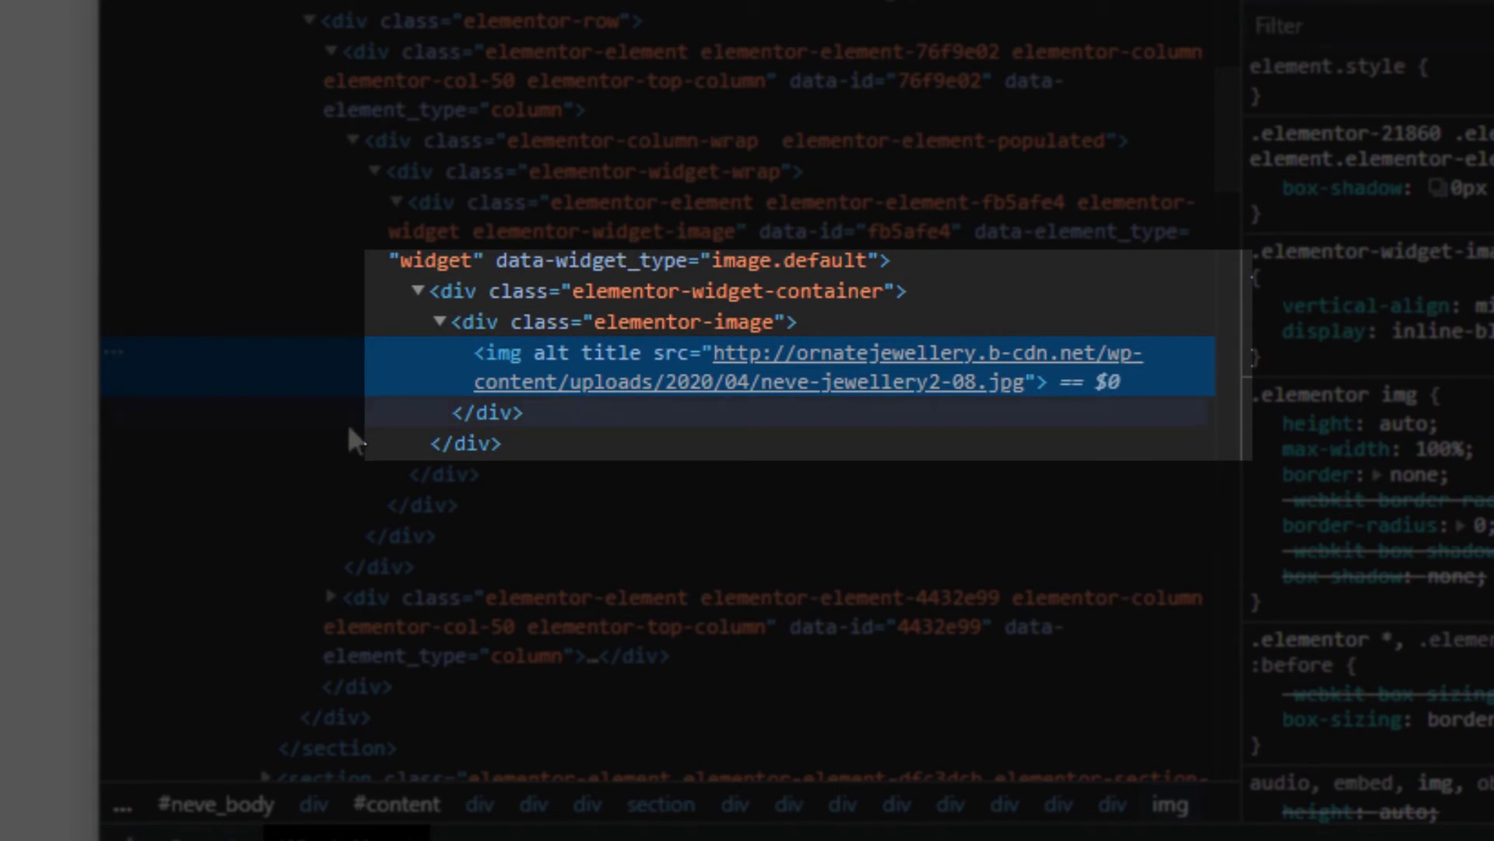